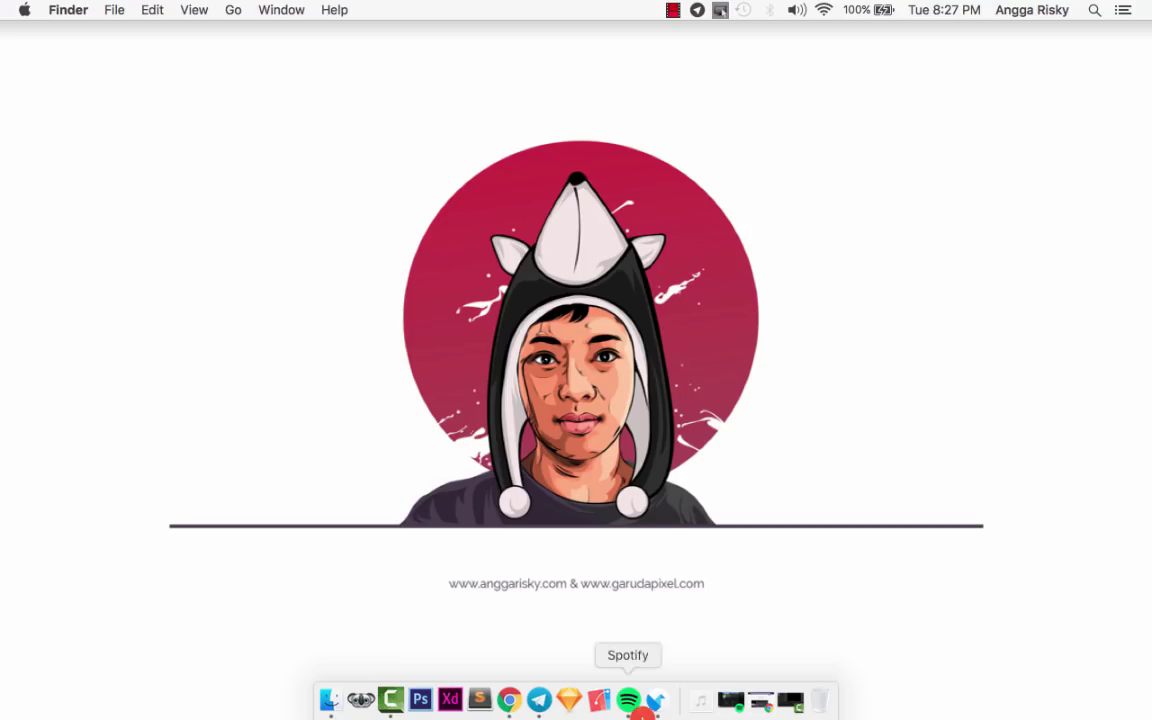
pyautogui.click(655, 700)
pyautogui.moveTo(544, 118); pyautogui.dragTo(548, 167)
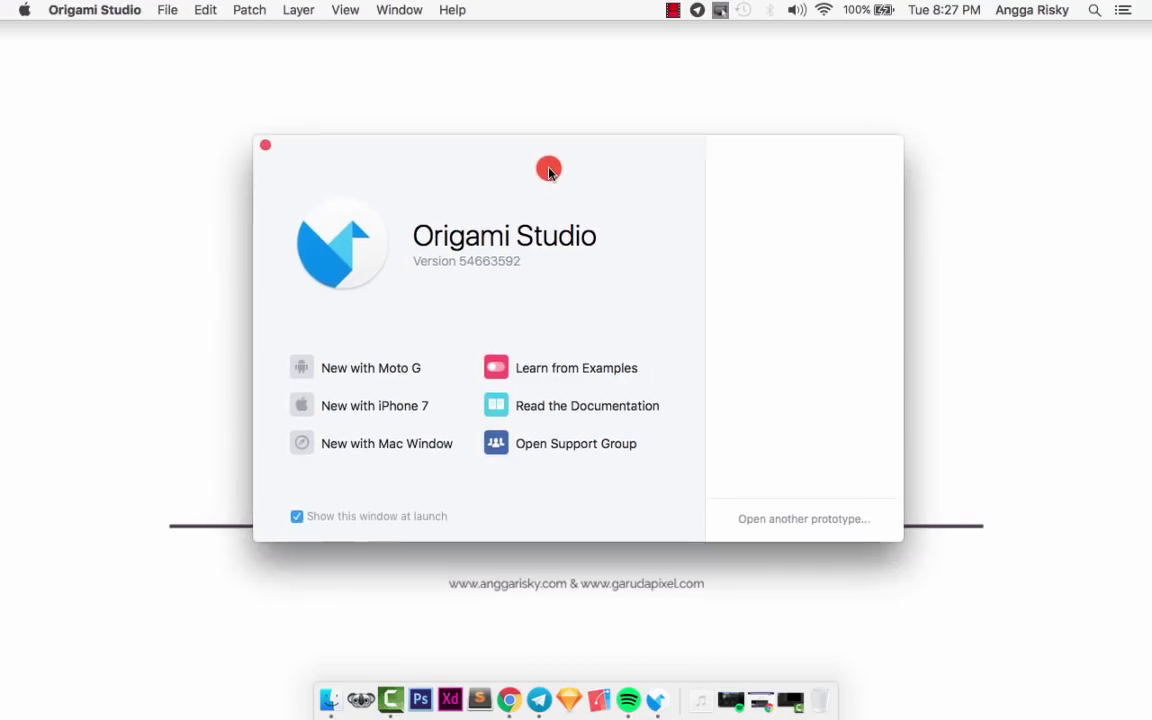
pyautogui.click(270, 139)
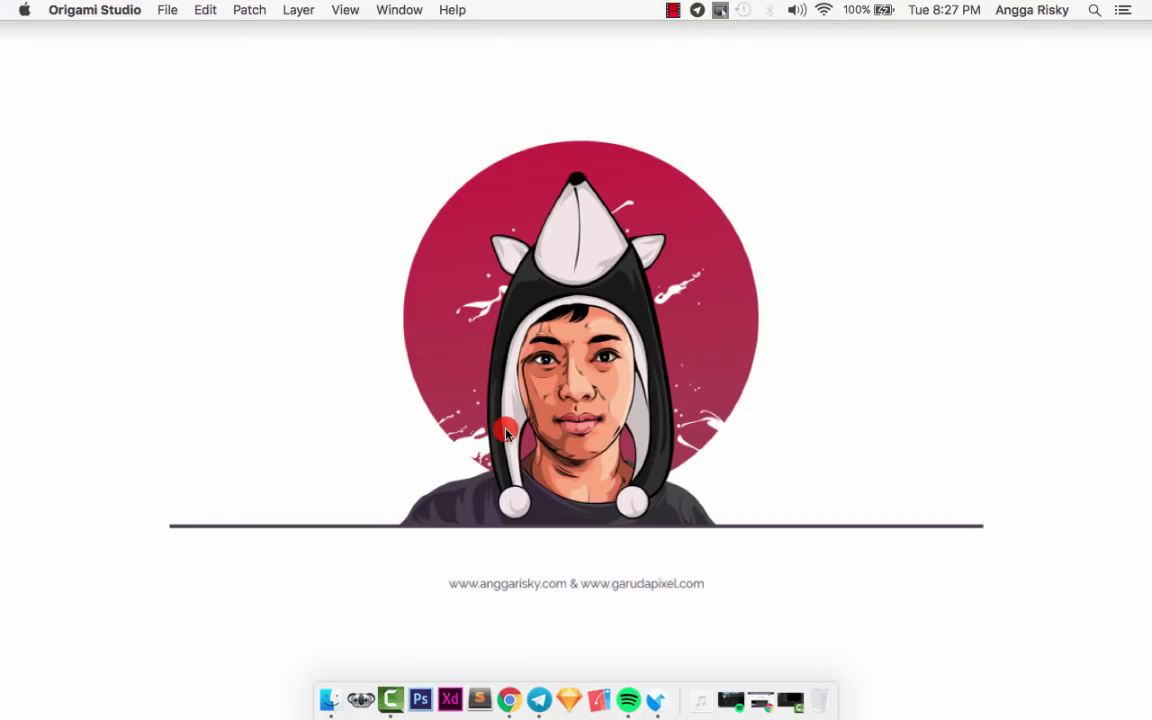
pyautogui.click(452, 385)
# - Switch to Chrome and examine the introduction on the origami.design home page, including the site address and the Facebook mention
pyautogui.click(510, 697)
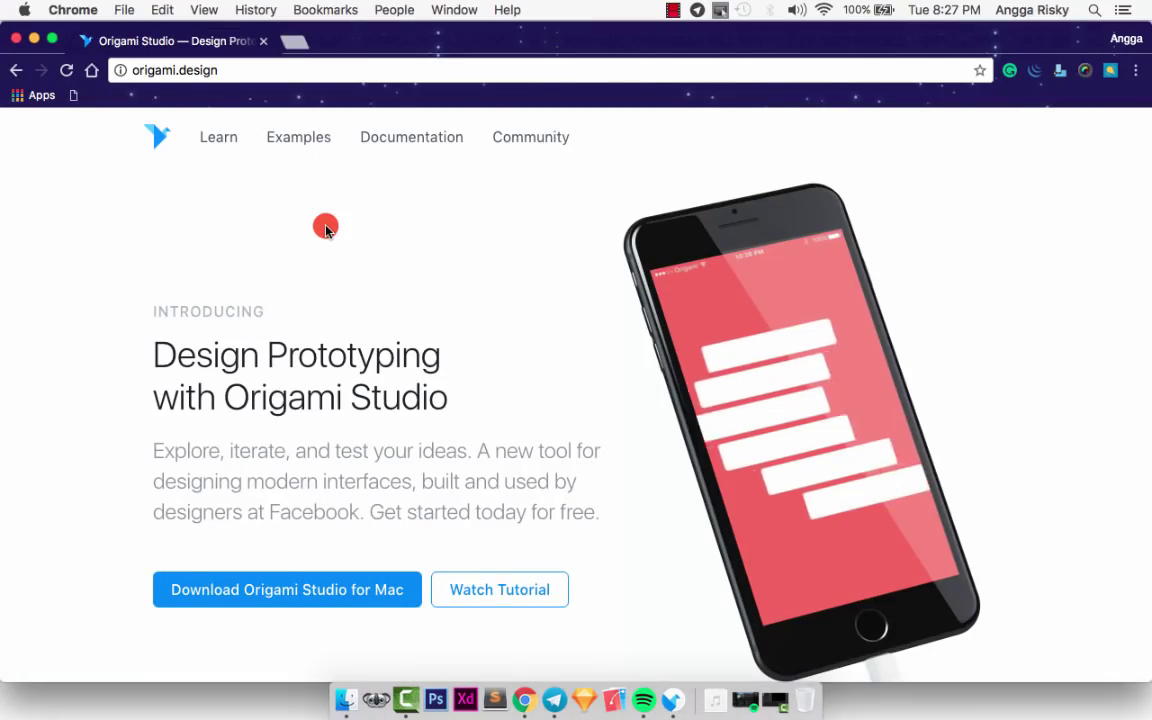
pyautogui.scroll(1, 326, 229)
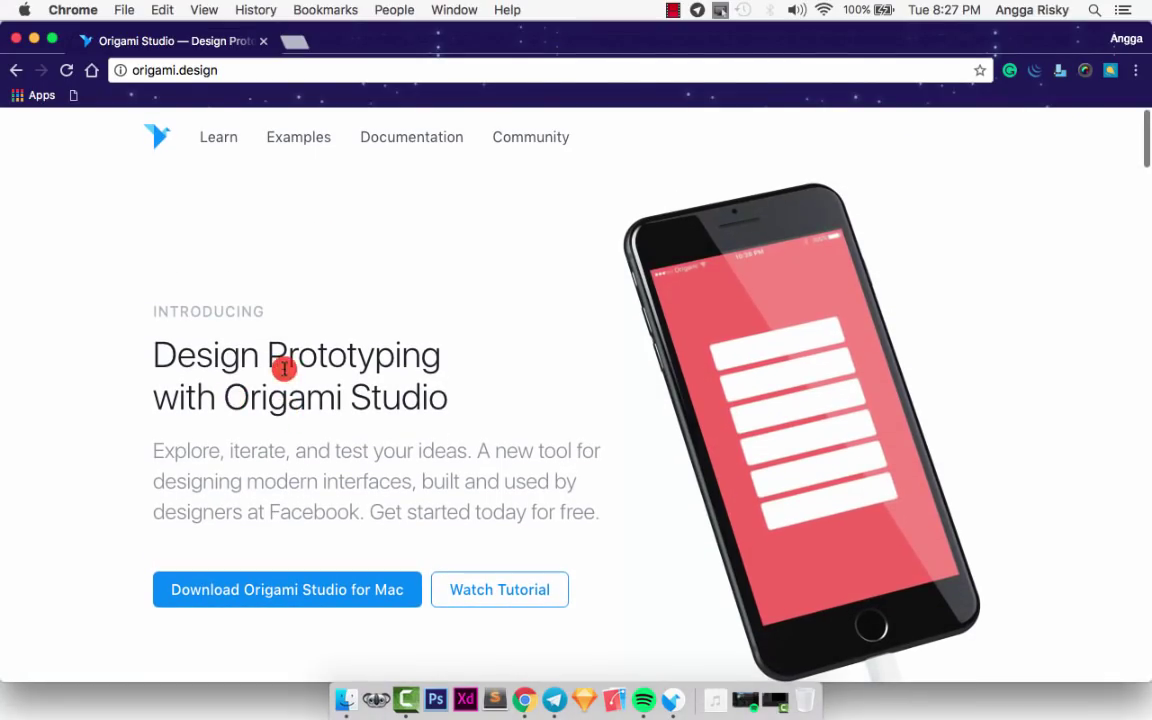
pyautogui.click(231, 70)
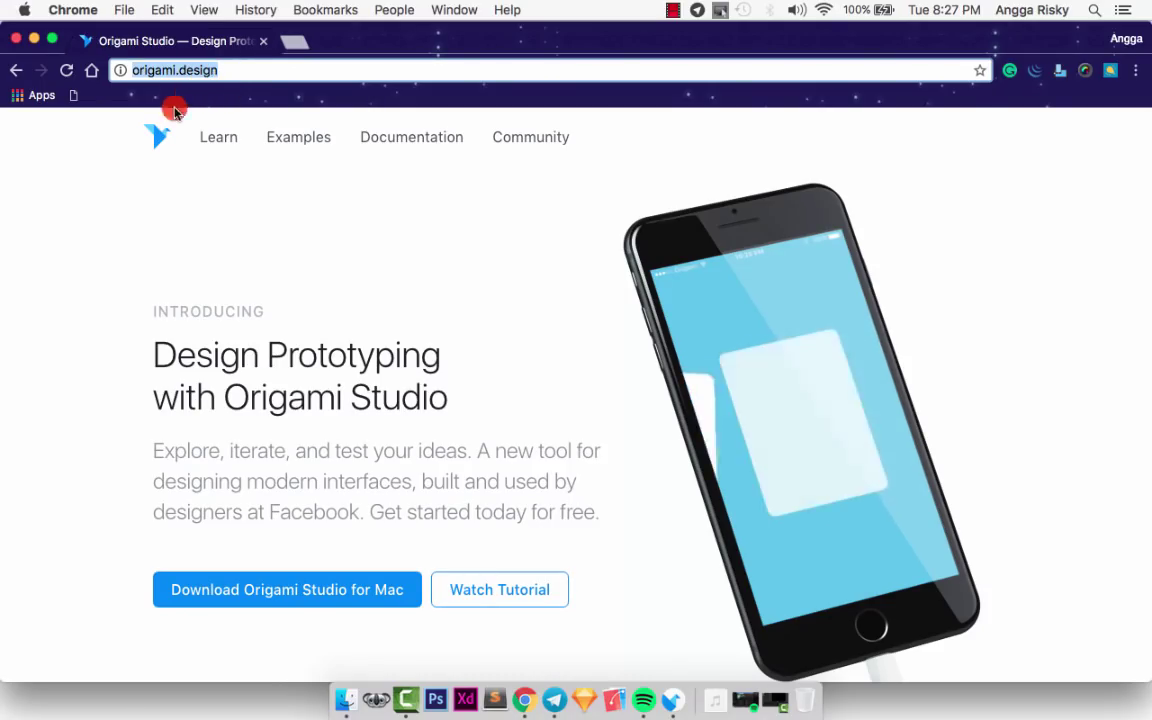
pyautogui.click(90, 226)
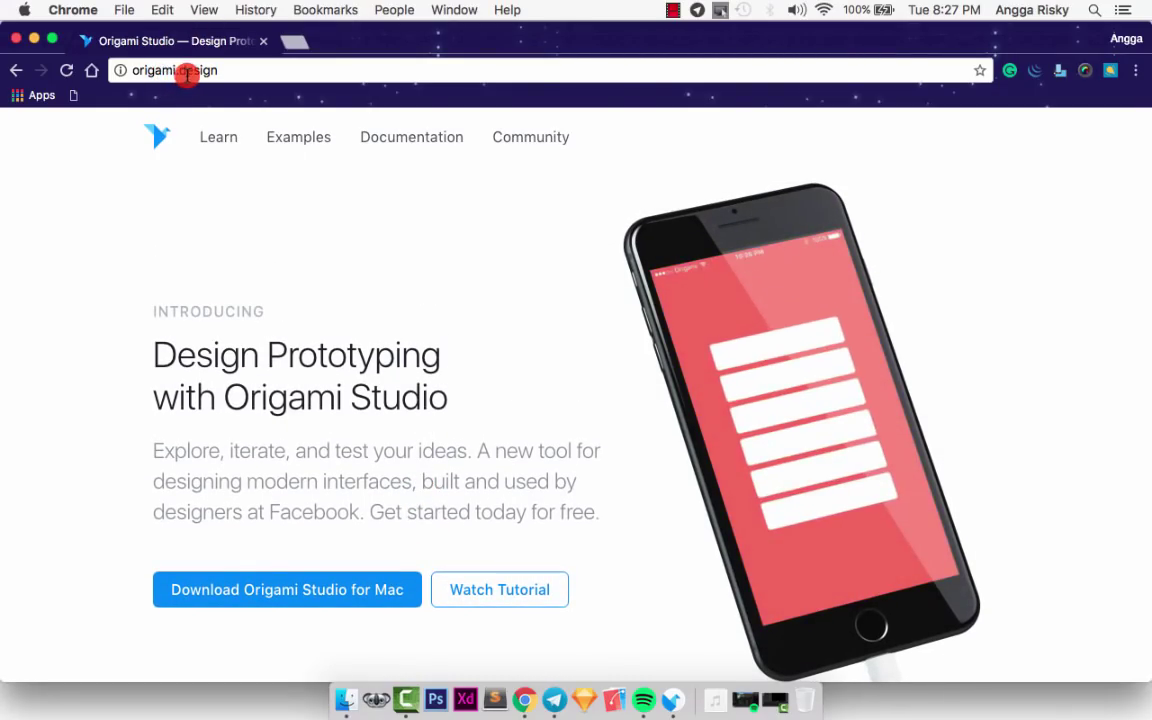
pyautogui.scroll(-3, 386, 338)
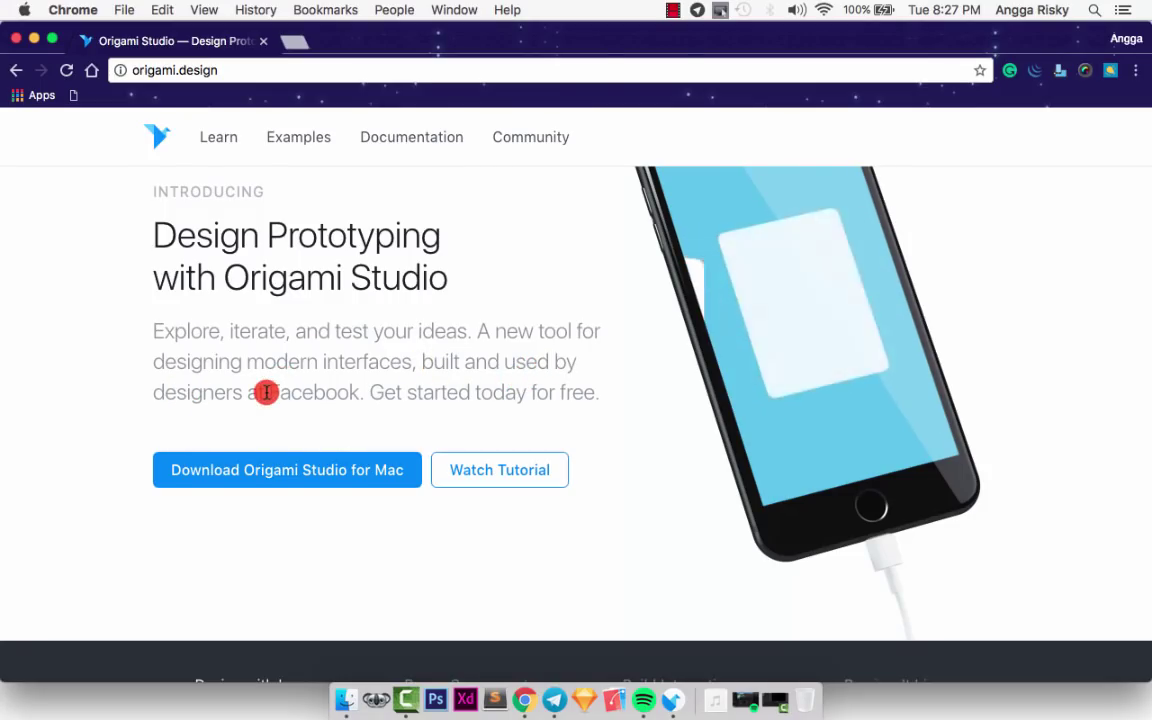
pyautogui.moveTo(266, 392); pyautogui.dragTo(363, 386)
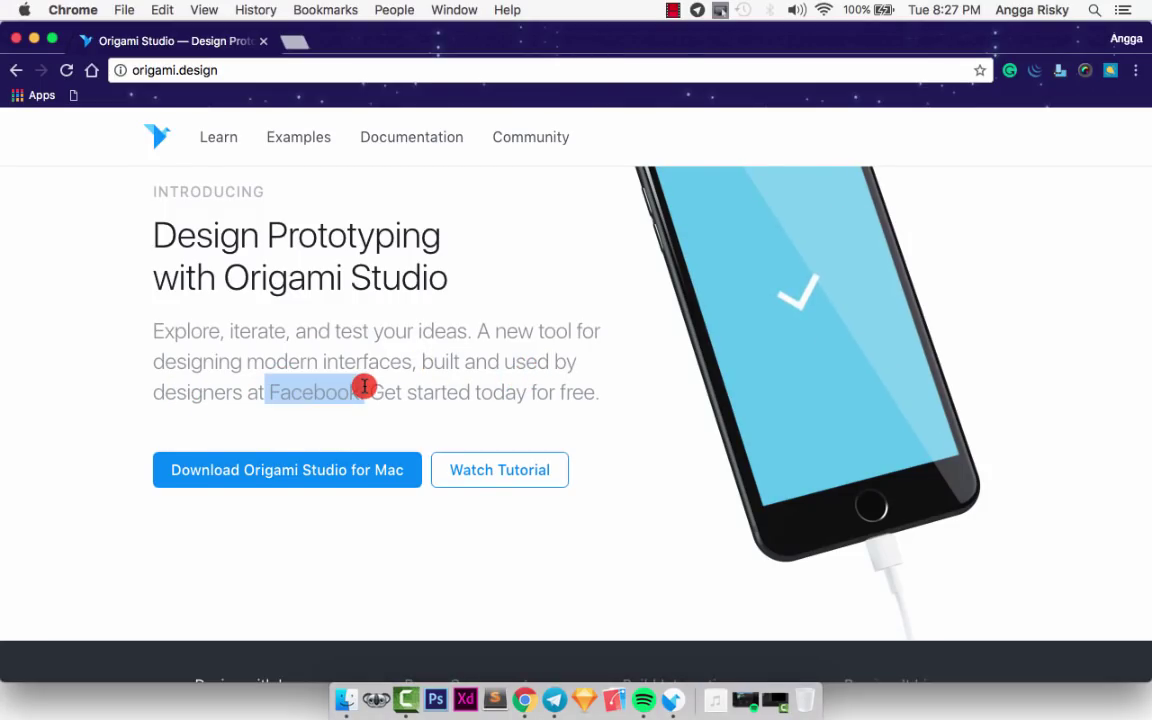
pyautogui.click(473, 393)
pyautogui.scroll(-5, 473, 393)
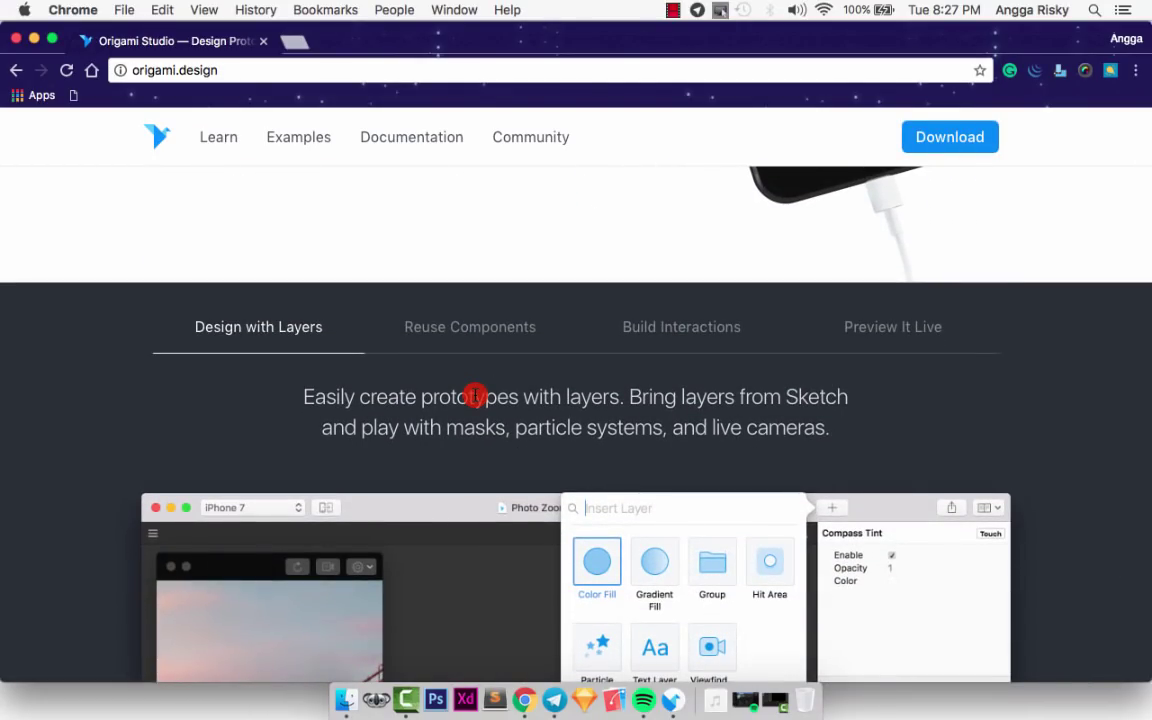
pyautogui.scroll(5, 474, 396)
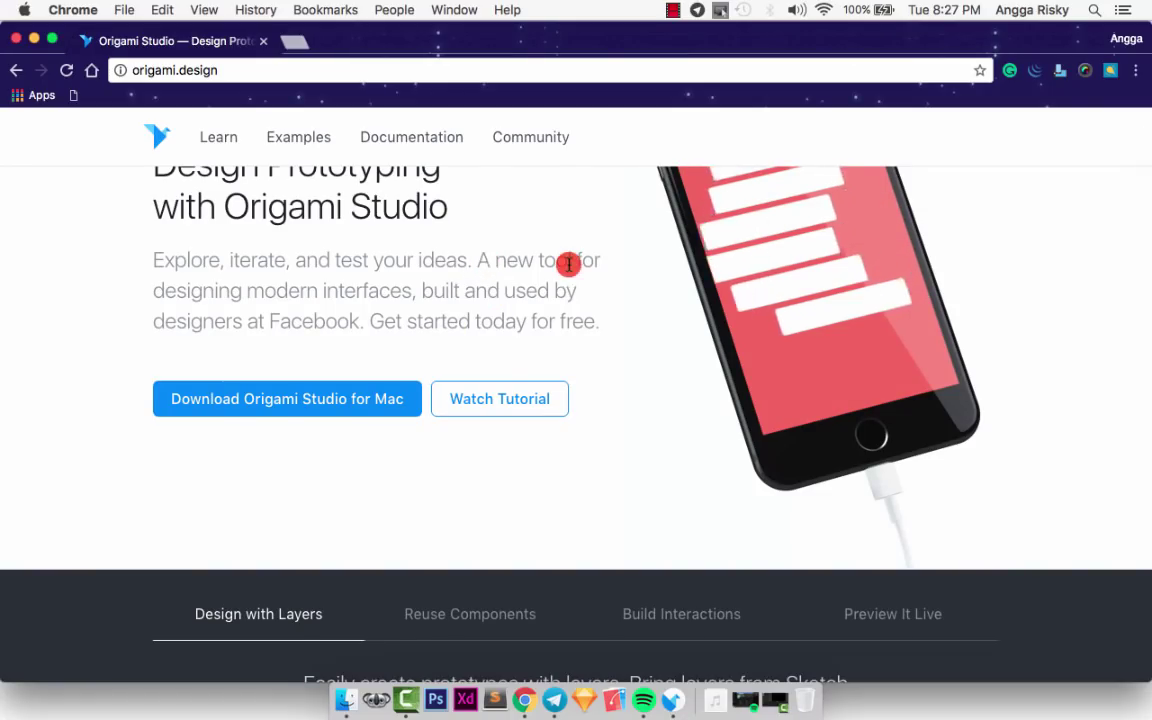
pyautogui.scroll(3, 597, 262)
pyautogui.scroll(1, 597, 264)
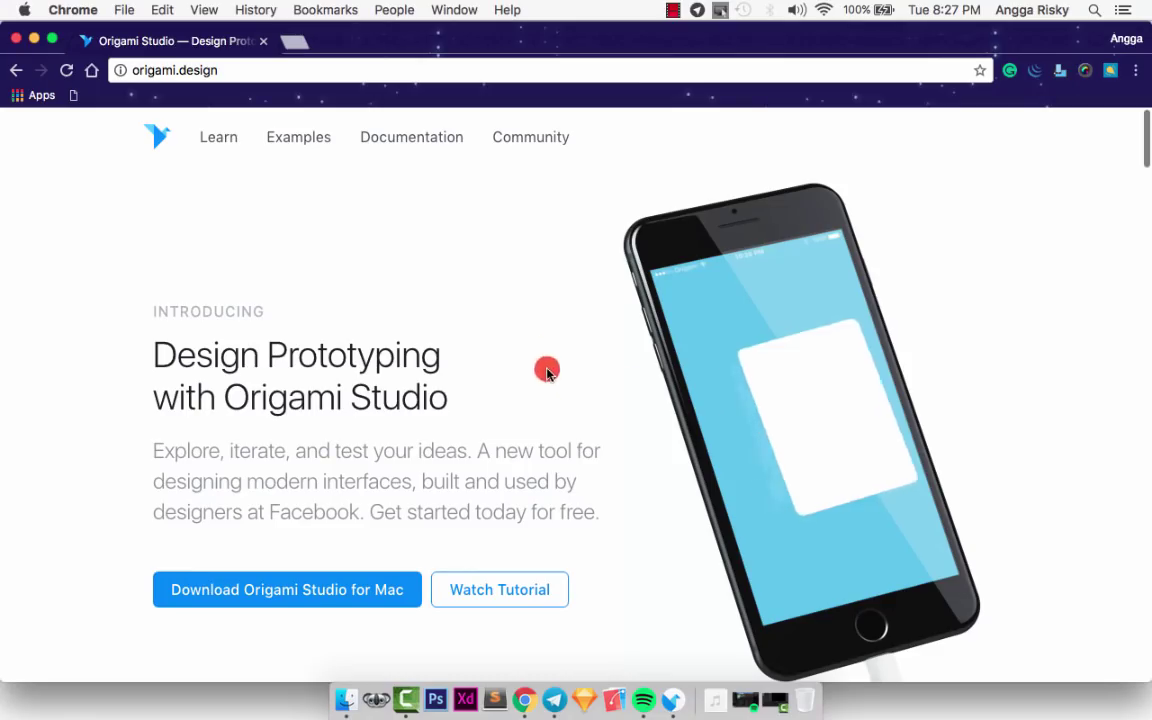
# - Examine the home page's feature sections on layers, Live on Device, Sketch integration, video recording and sharing, and return to the download offer
pyautogui.scroll(-2, 521, 374)
pyautogui.scroll(-15, 521, 374)
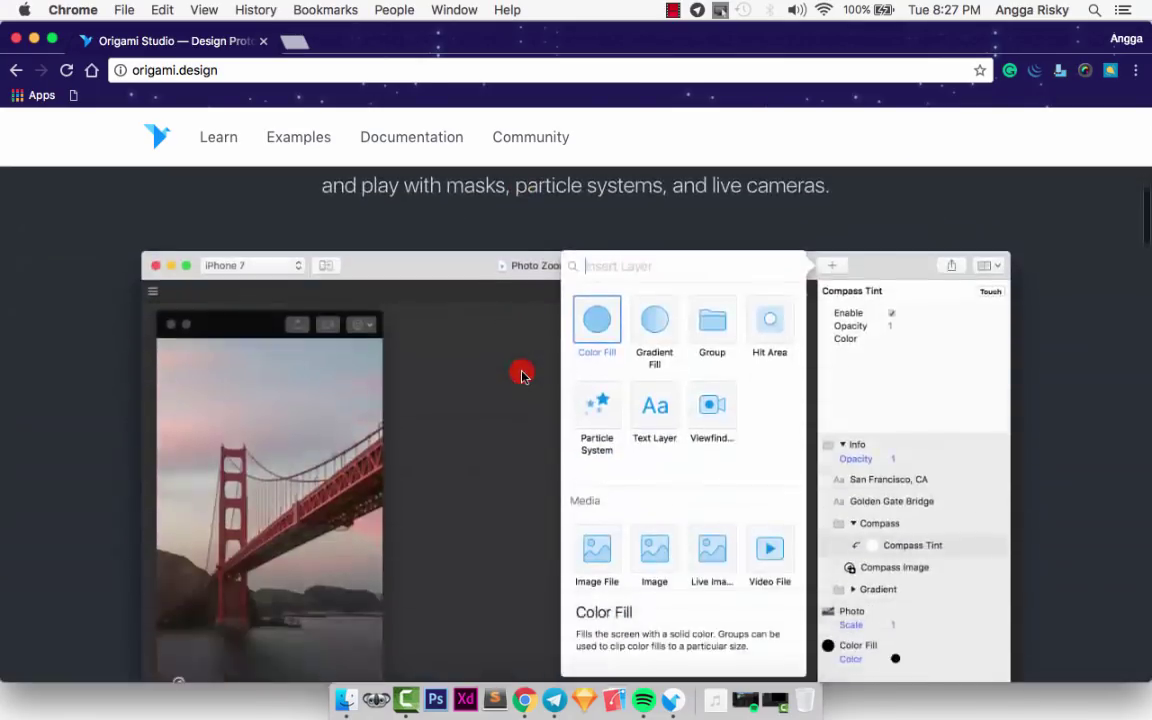
pyautogui.scroll(-4, 521, 374)
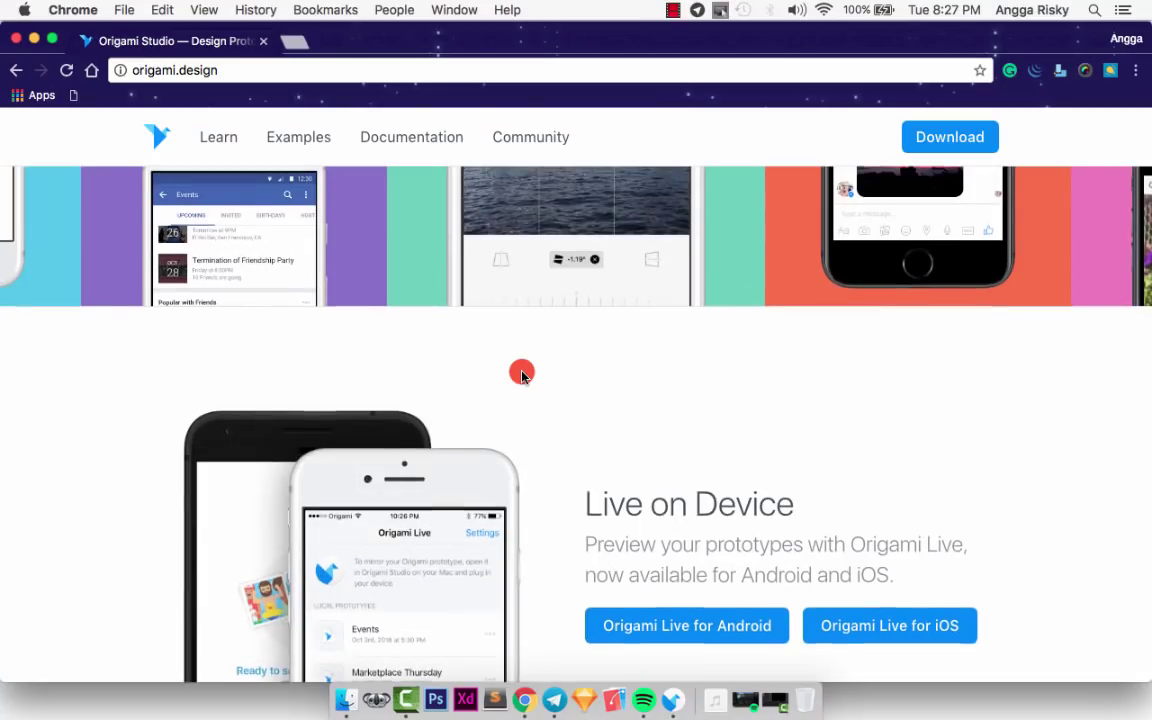
pyautogui.scroll(-6, 521, 374)
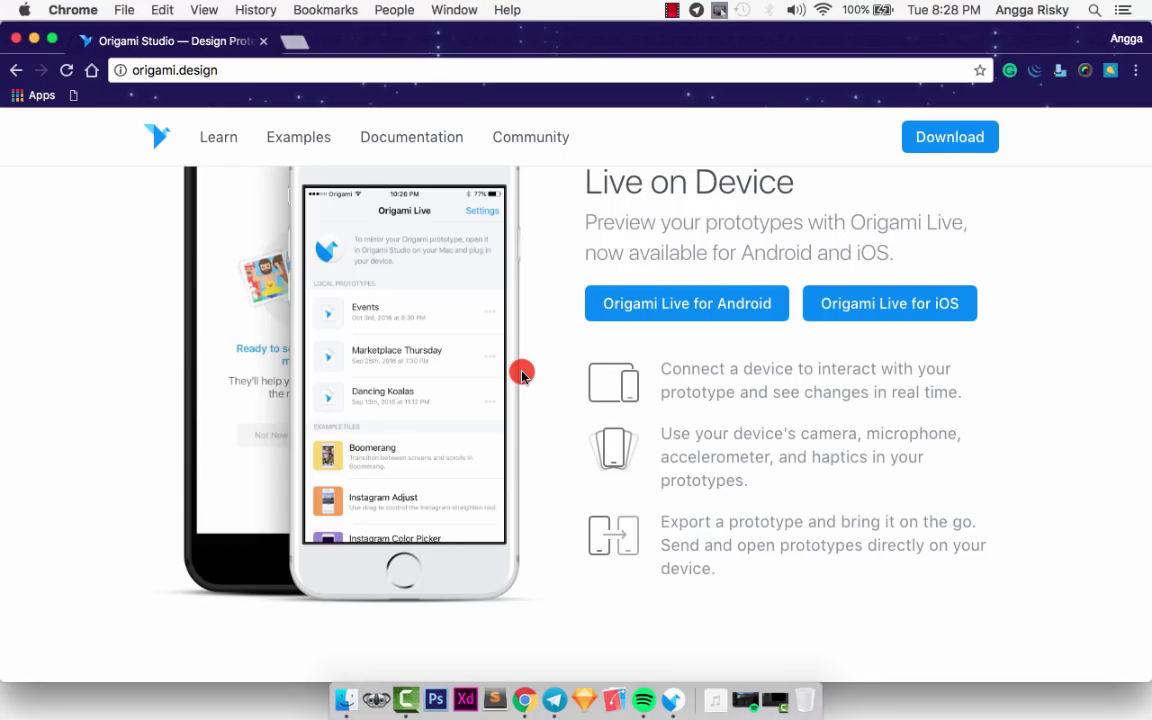
pyautogui.scroll(1, 521, 374)
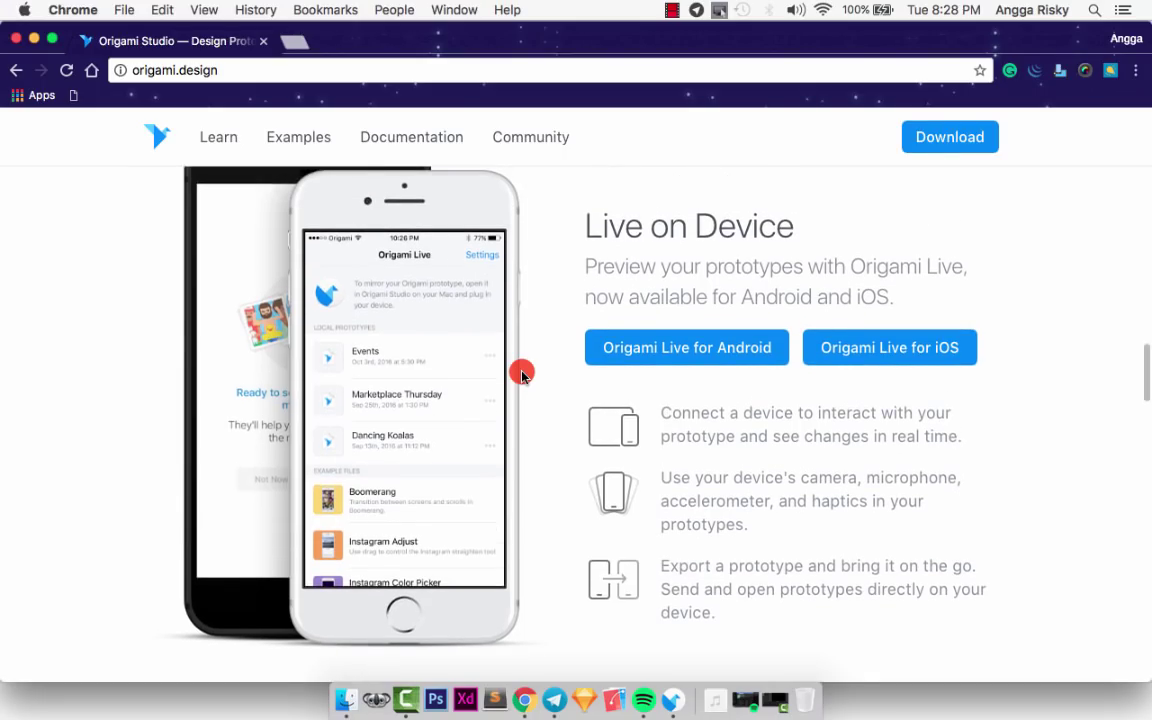
pyautogui.scroll(-15, 521, 374)
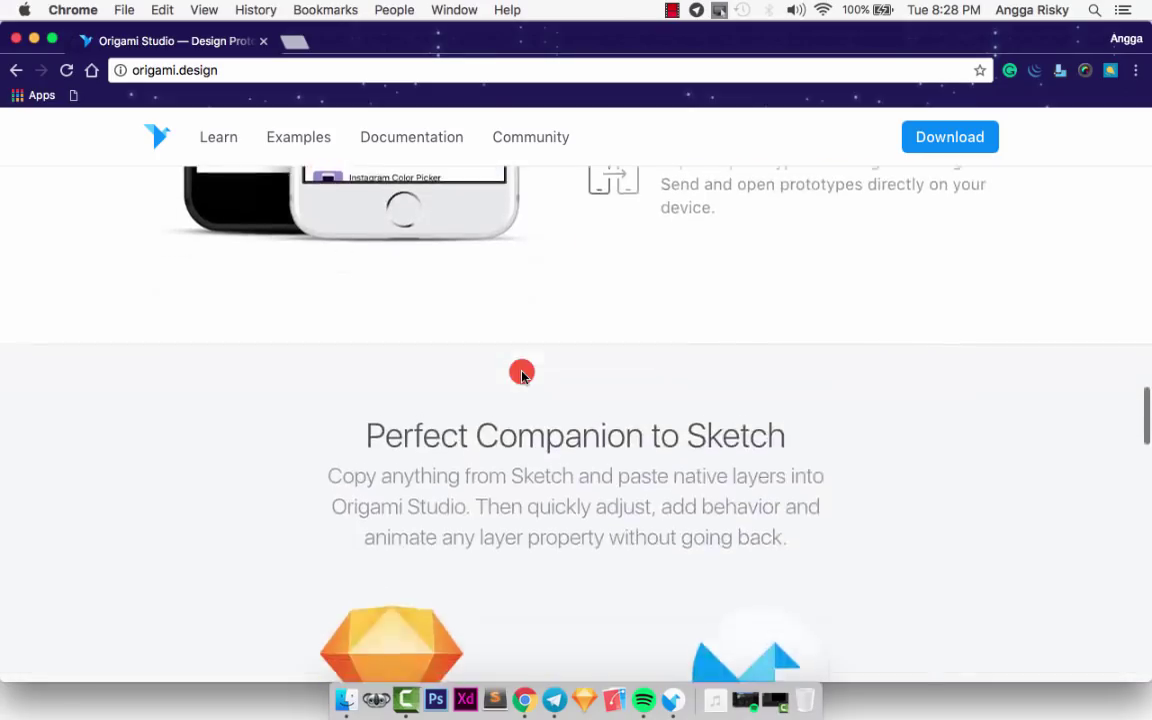
pyautogui.scroll(5, 521, 374)
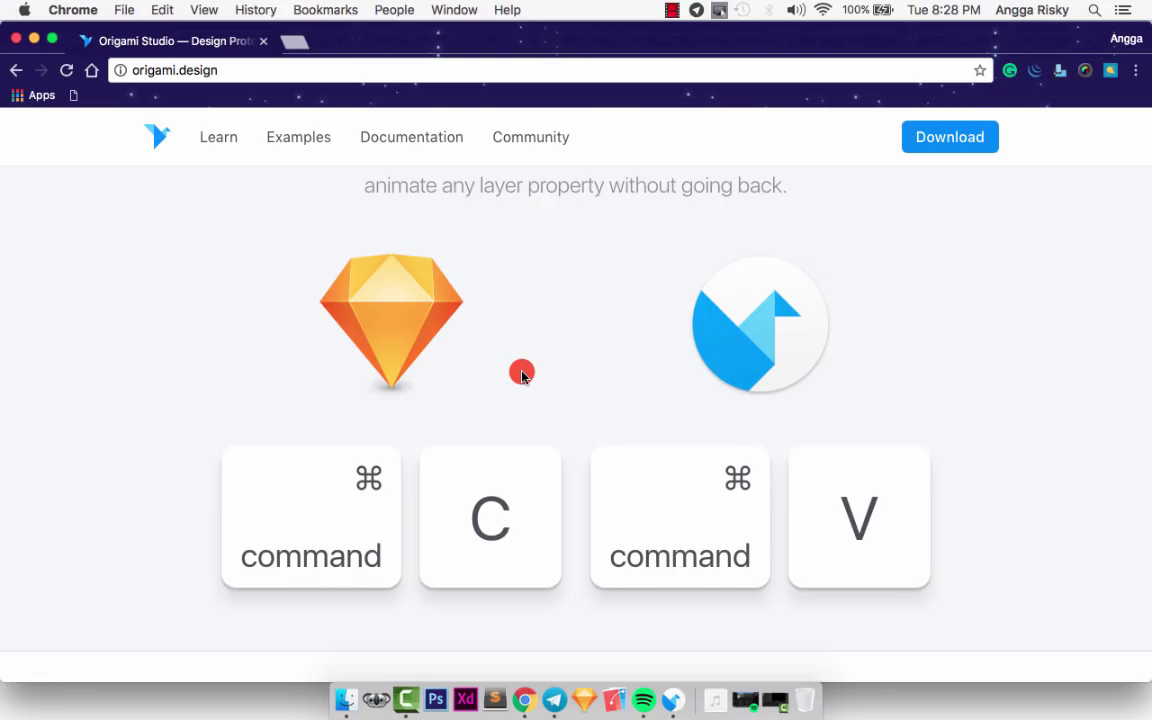
pyautogui.scroll(-8, 521, 374)
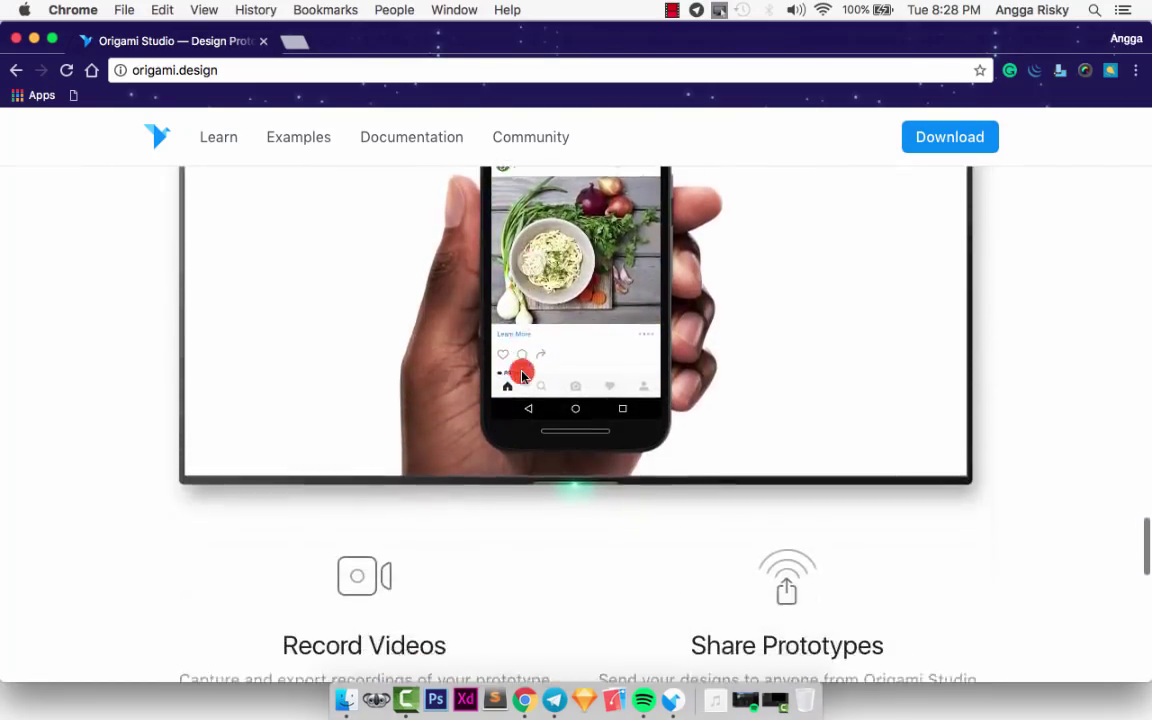
pyautogui.scroll(-5, 521, 374)
pyautogui.scroll(5, 521, 374)
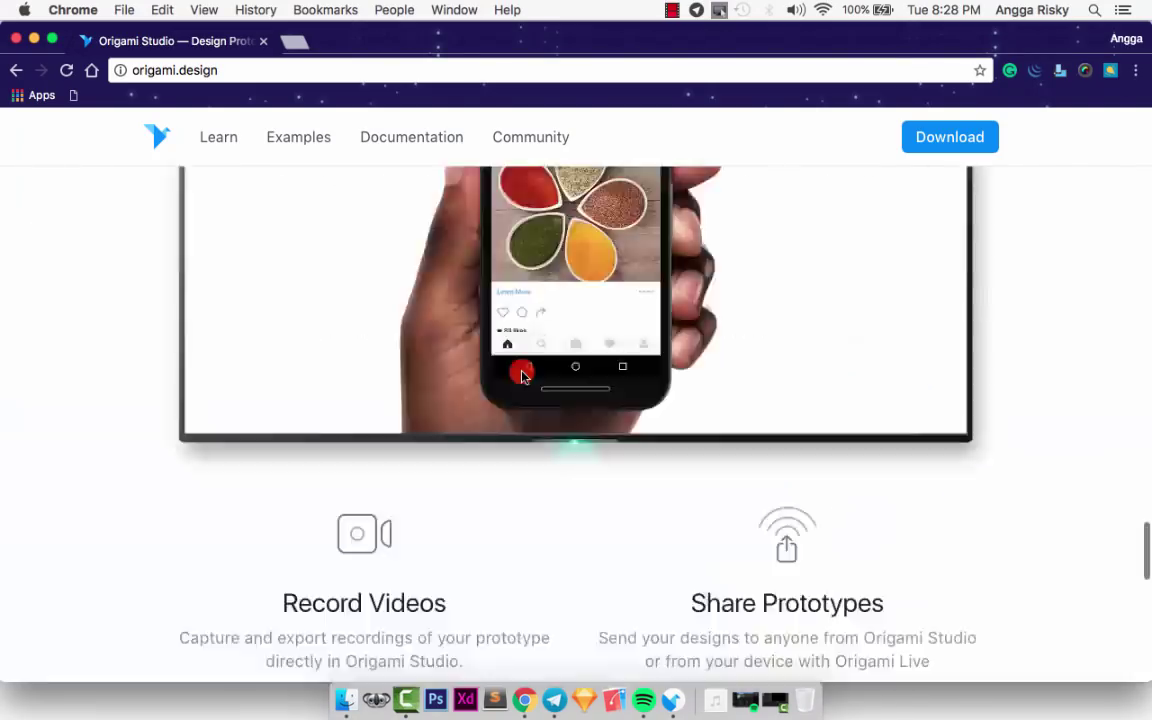
pyautogui.scroll(15, 521, 374)
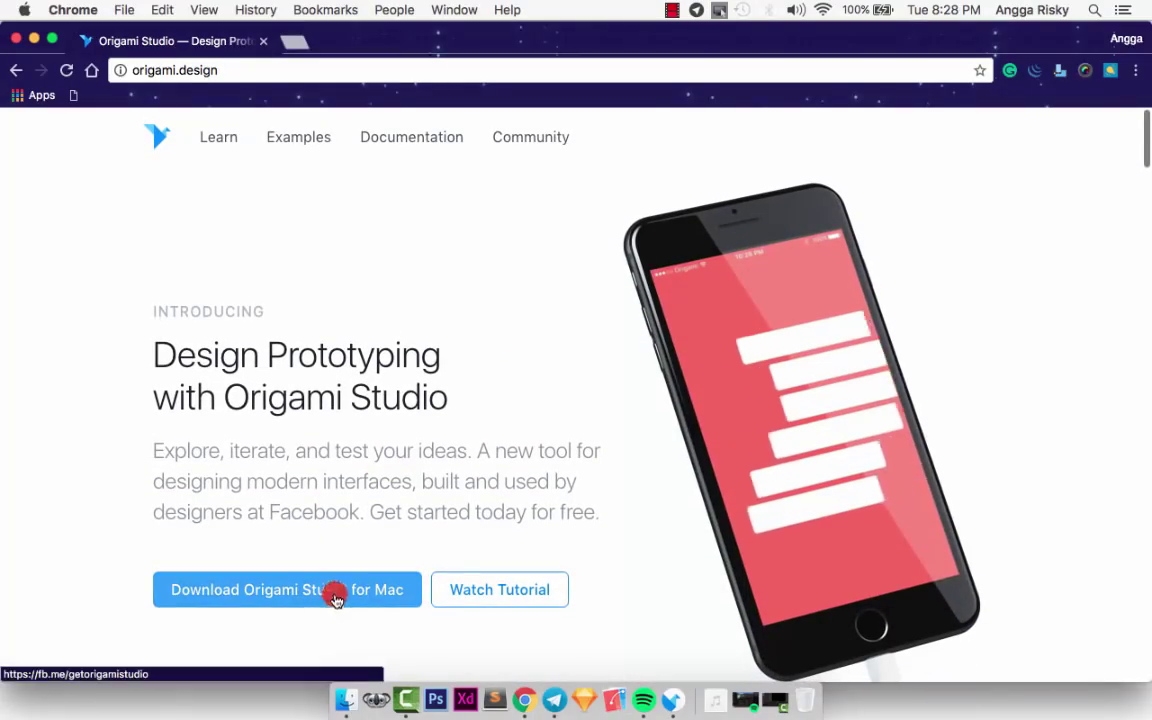
# - Minimize the browser, switch to Origami Studio and create a new prototype
pyautogui.click(34, 38)
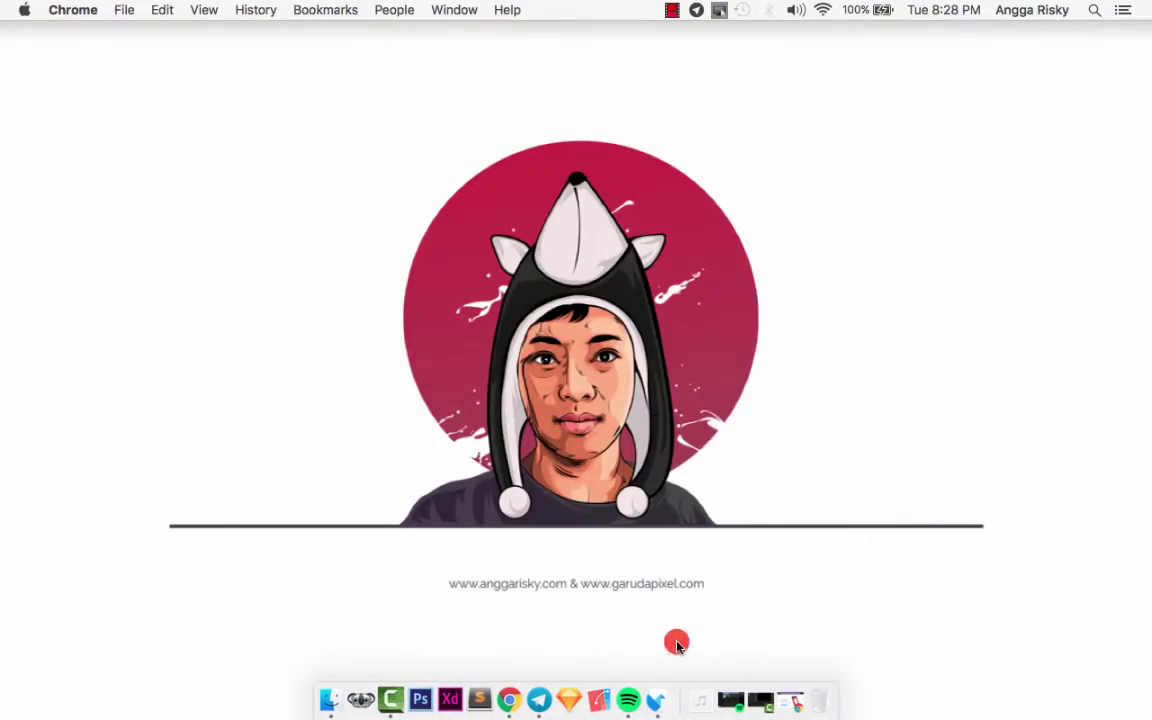
pyautogui.click(655, 700)
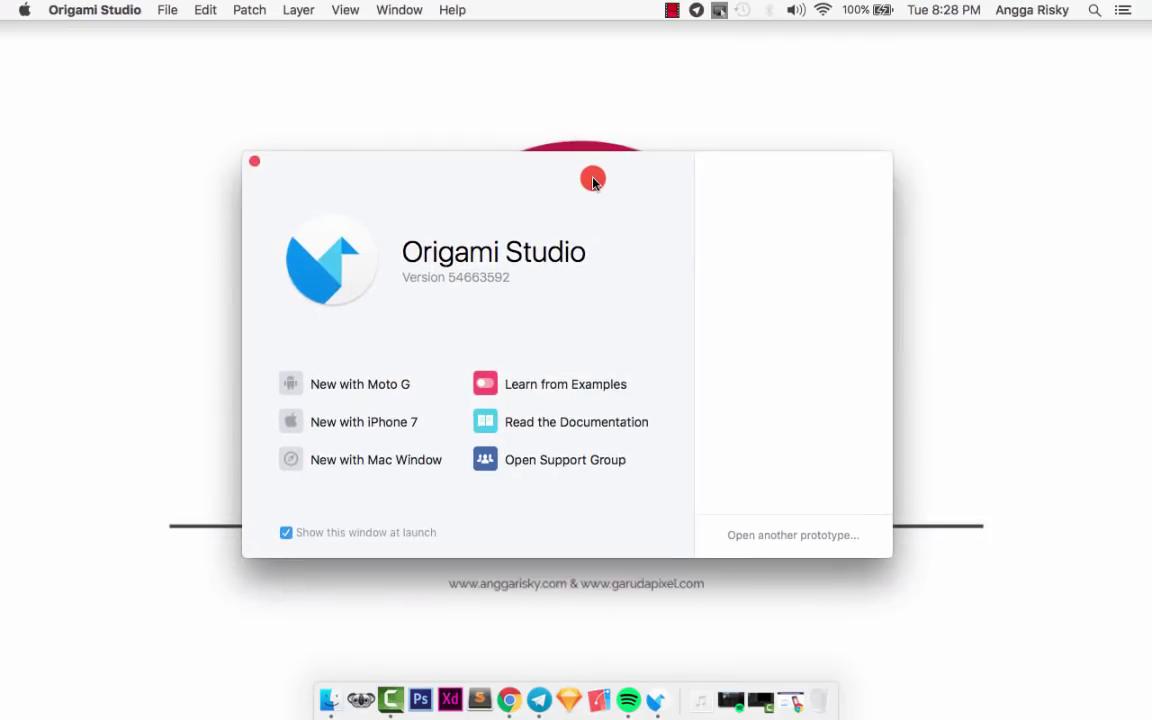
pyautogui.moveTo(593, 181); pyautogui.dragTo(611, 167)
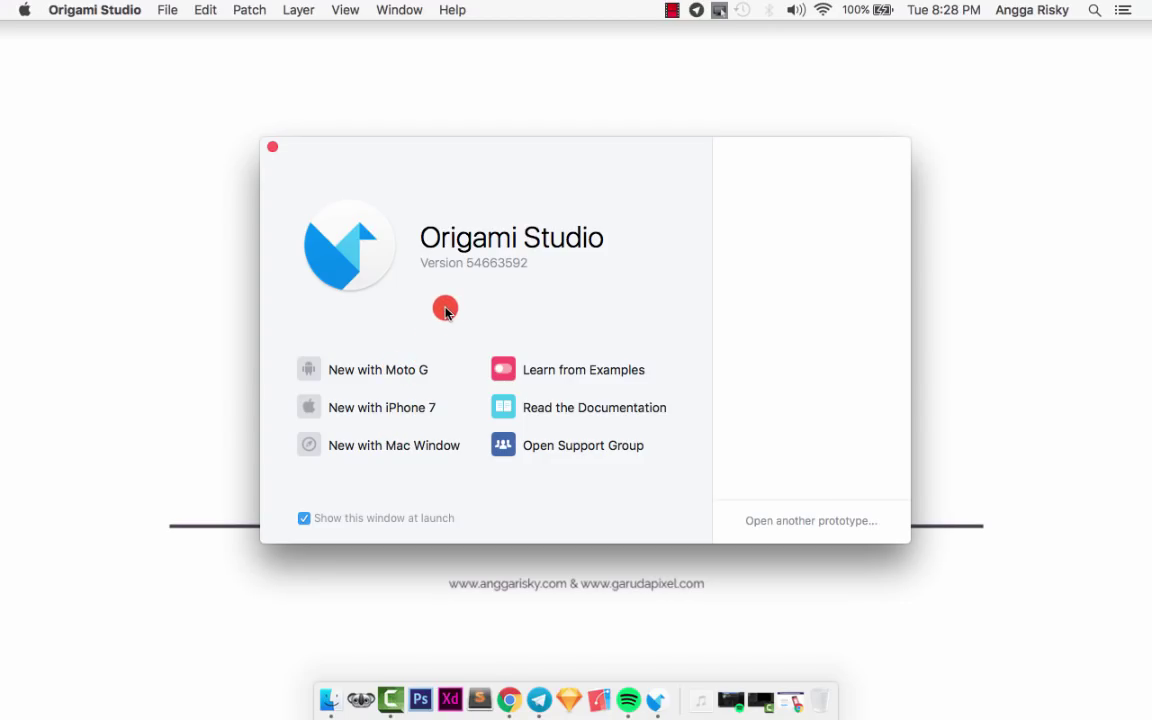
pyautogui.click(170, 11)
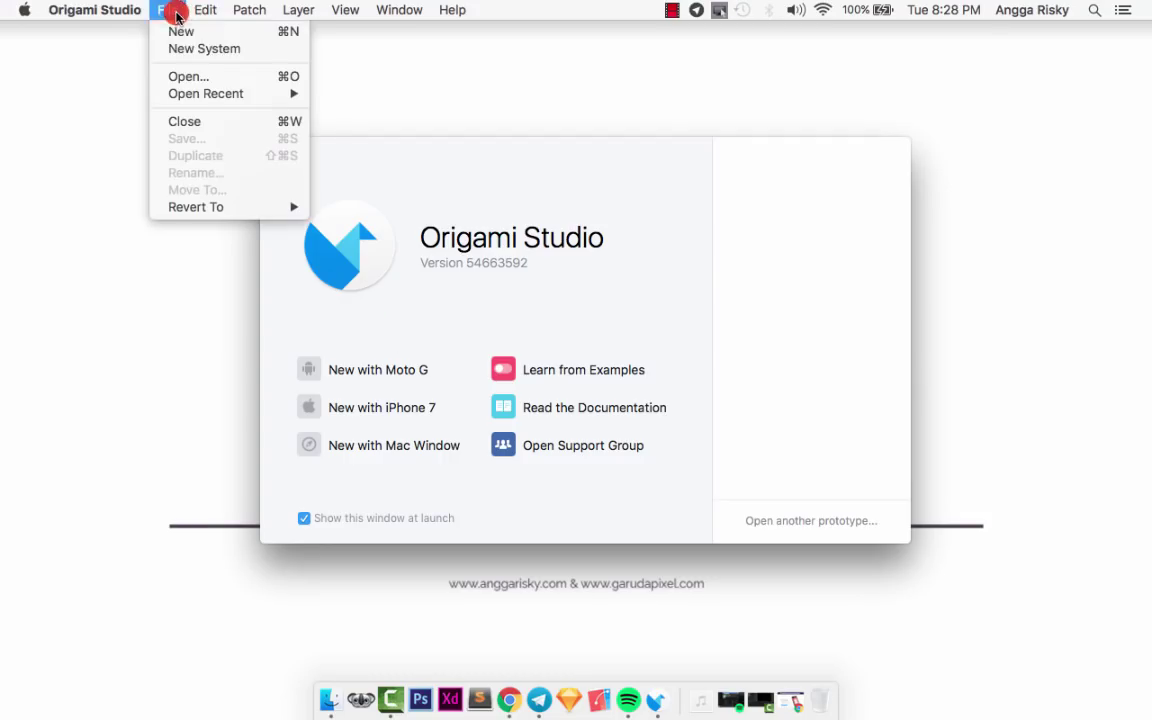
pyautogui.click(181, 36)
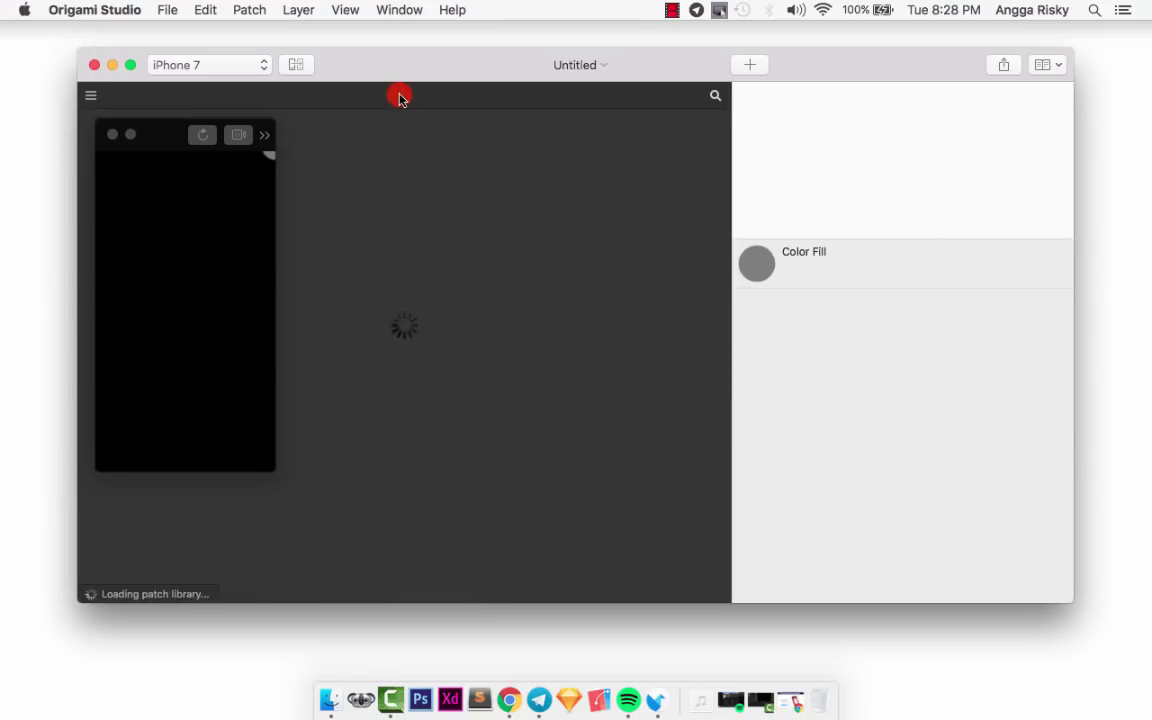
# - Close the Origami Studio welcome window and expand the untitled prototype window to fill the screen
pyautogui.moveTo(410, 84); pyautogui.dragTo(393, 234)
pyautogui.click(327, 170)
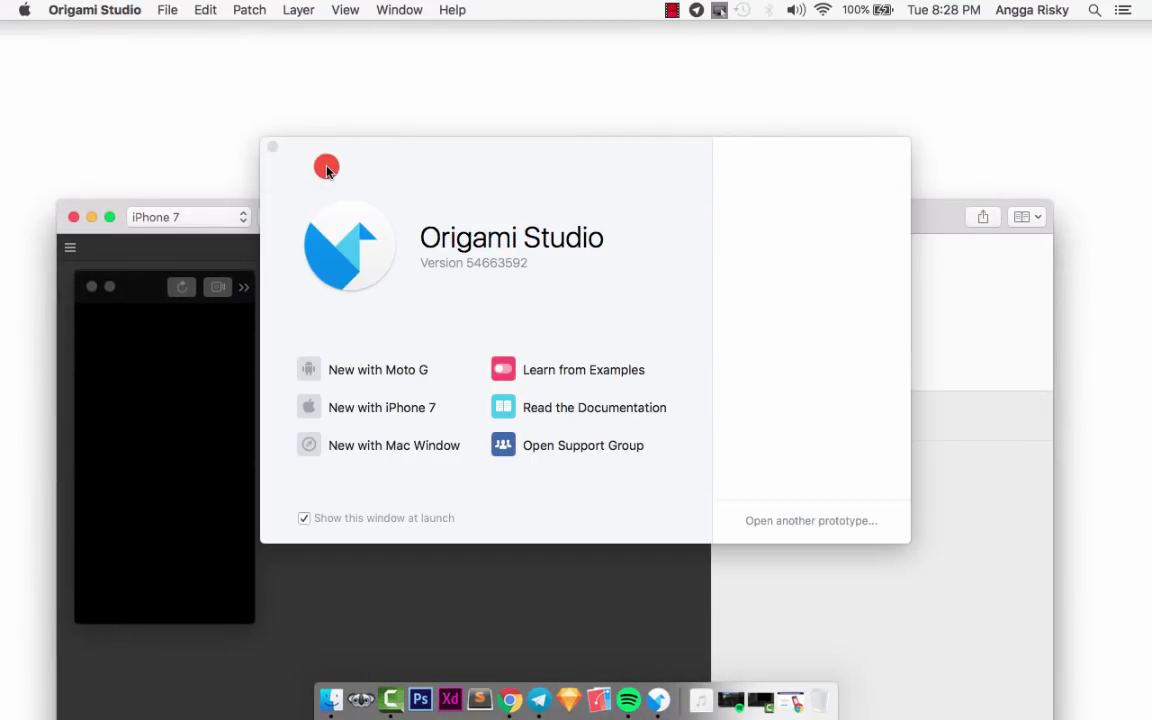
pyautogui.click(274, 148)
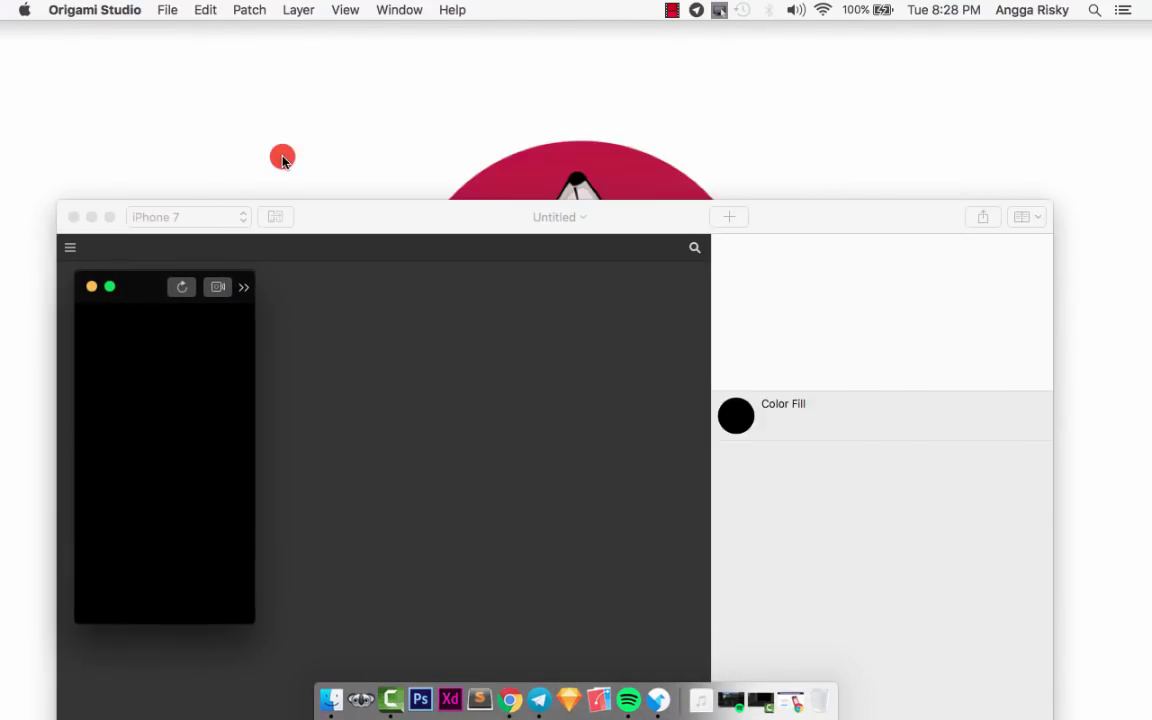
pyautogui.moveTo(332, 213); pyautogui.dragTo(327, 54)
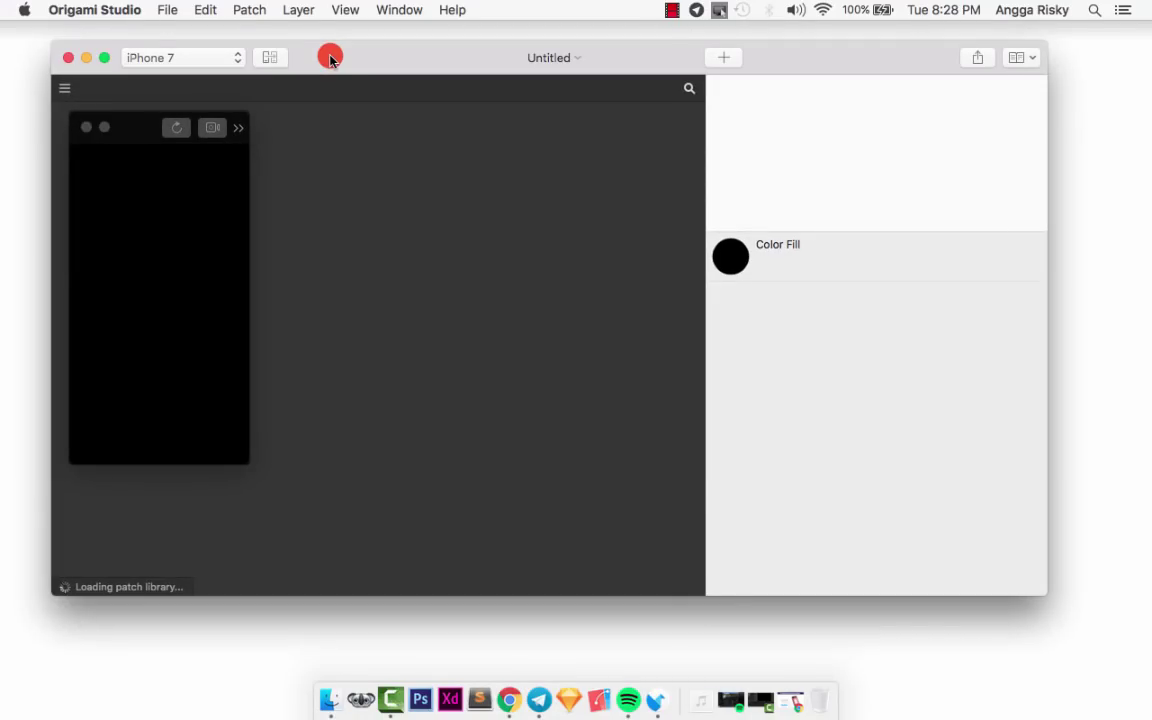
pyautogui.doubleClick(342, 58)
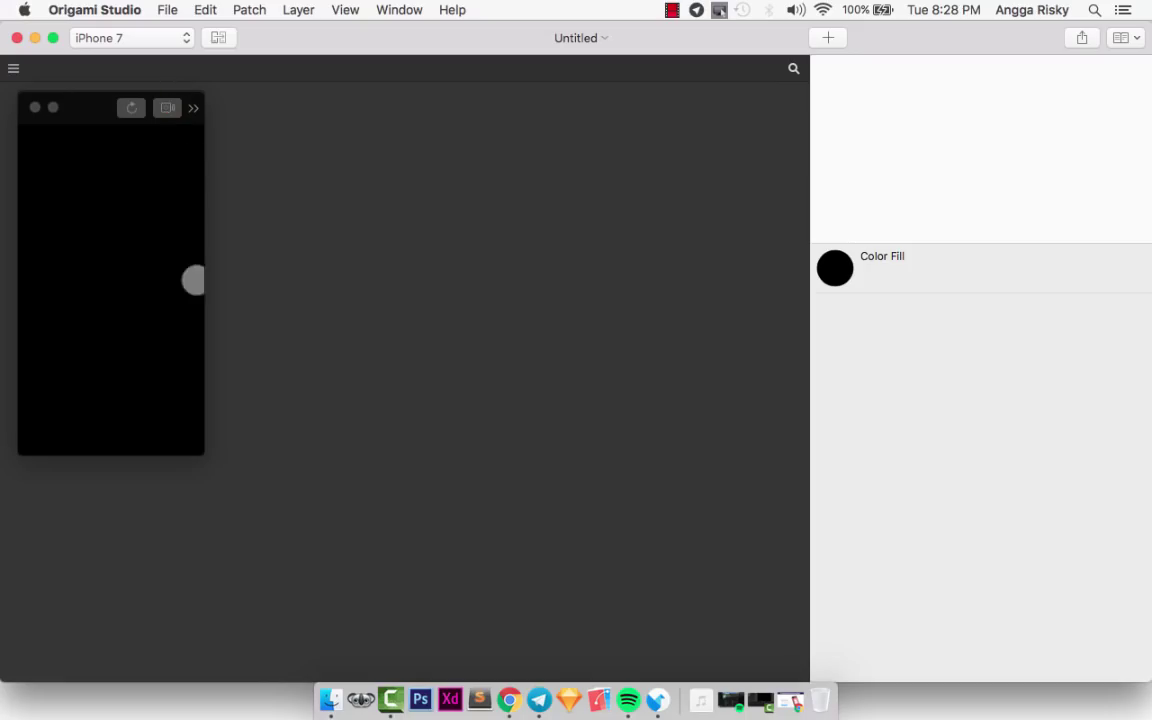
# - Enlarge the iPhone 7 preview window to nearly the full height of the patch editor
pyautogui.moveTo(203, 458); pyautogui.dragTo(357, 584)
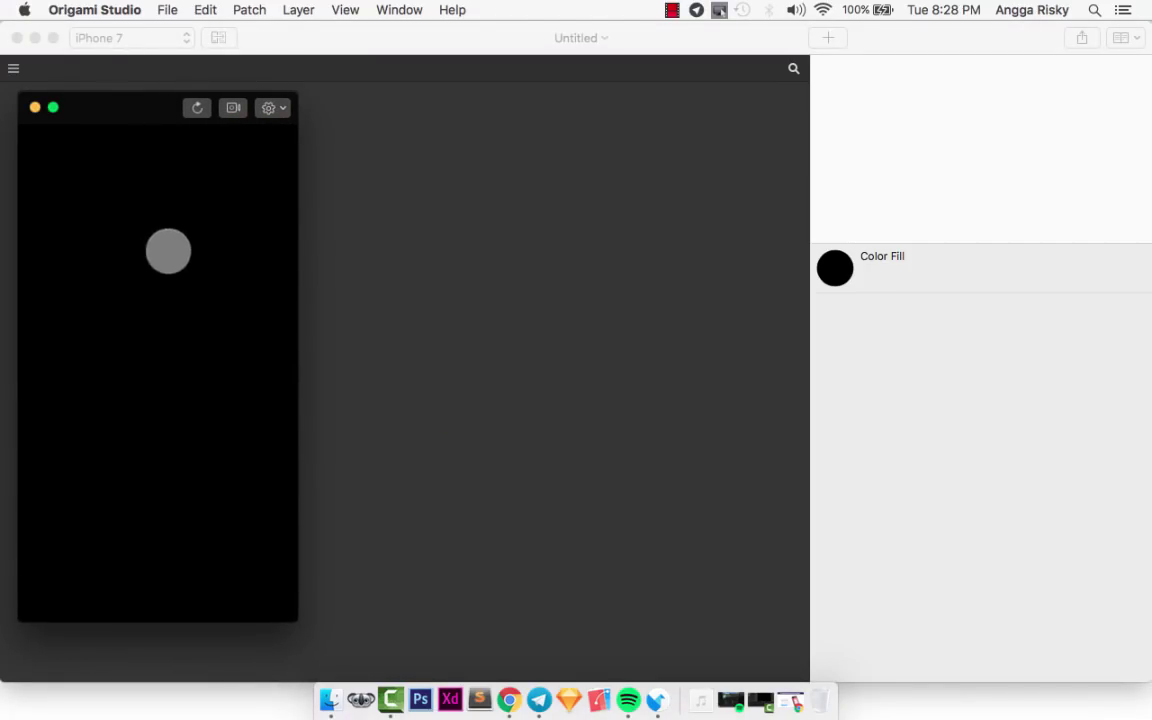
pyautogui.click(137, 121)
pyautogui.click(276, 45)
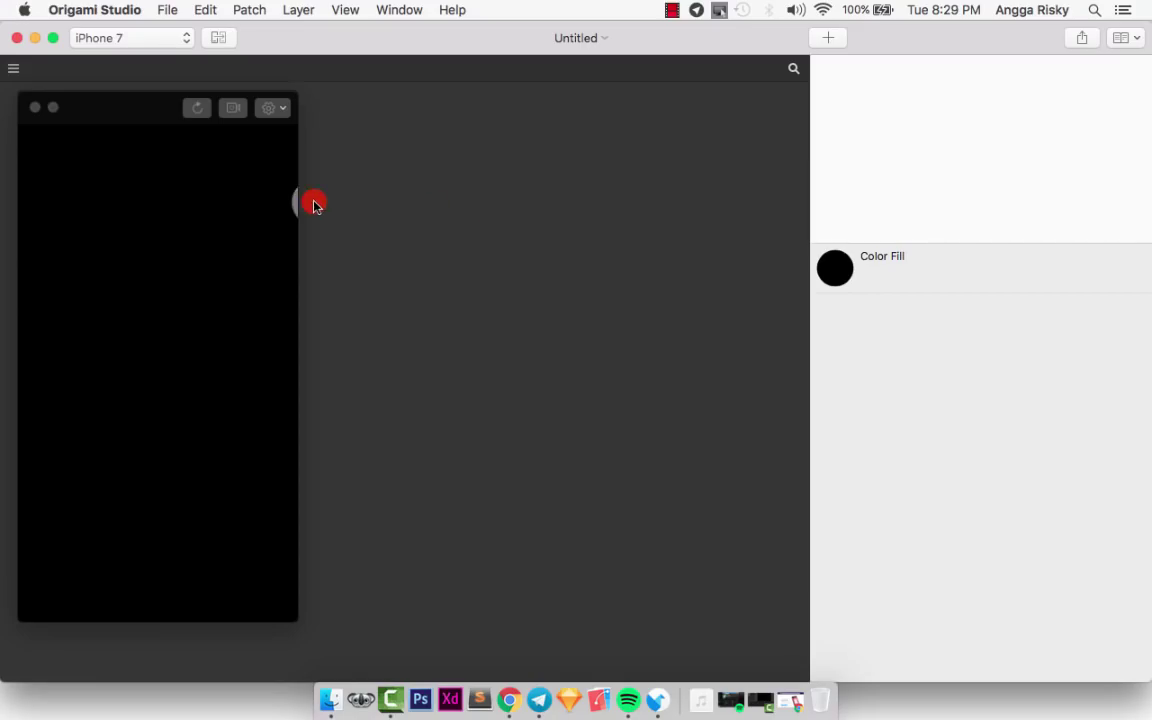
pyautogui.moveTo(882, 258)
pyautogui.moveTo(882, 258); pyautogui.dragTo(851, 287)
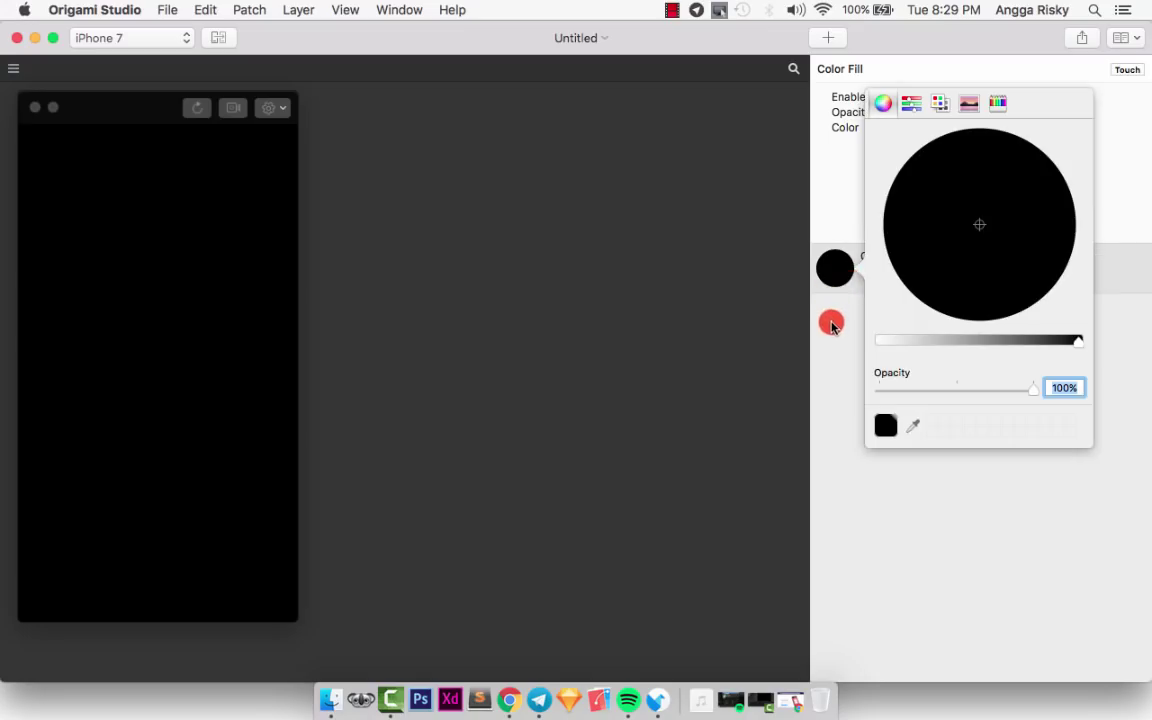
pyautogui.click(830, 321)
pyautogui.click(912, 266)
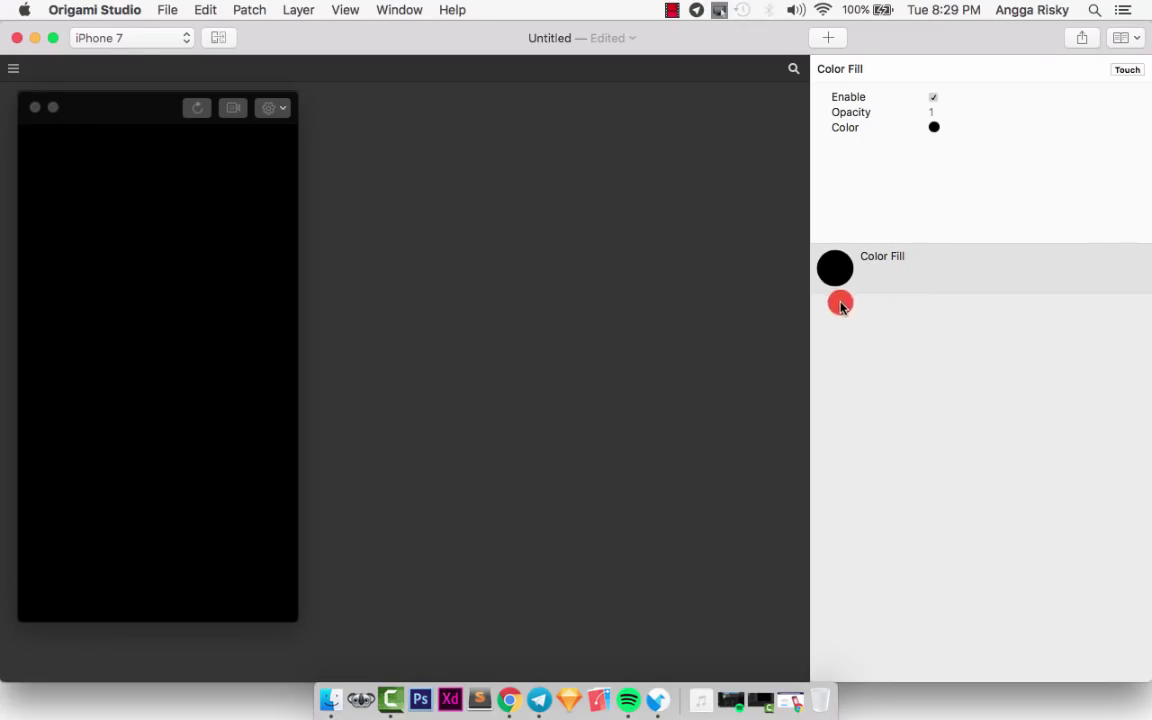
# - Set the Color Fill layer's color to hex 3498DB using the RGB sliders
pyautogui.click(832, 266)
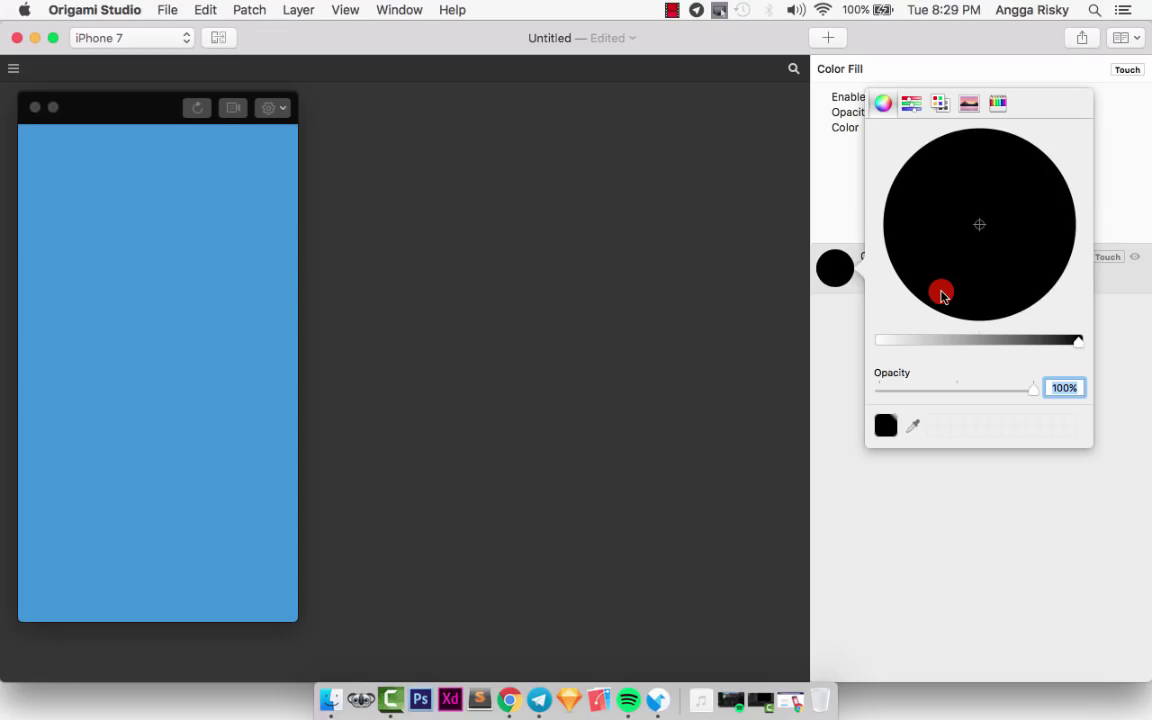
pyautogui.click(912, 103)
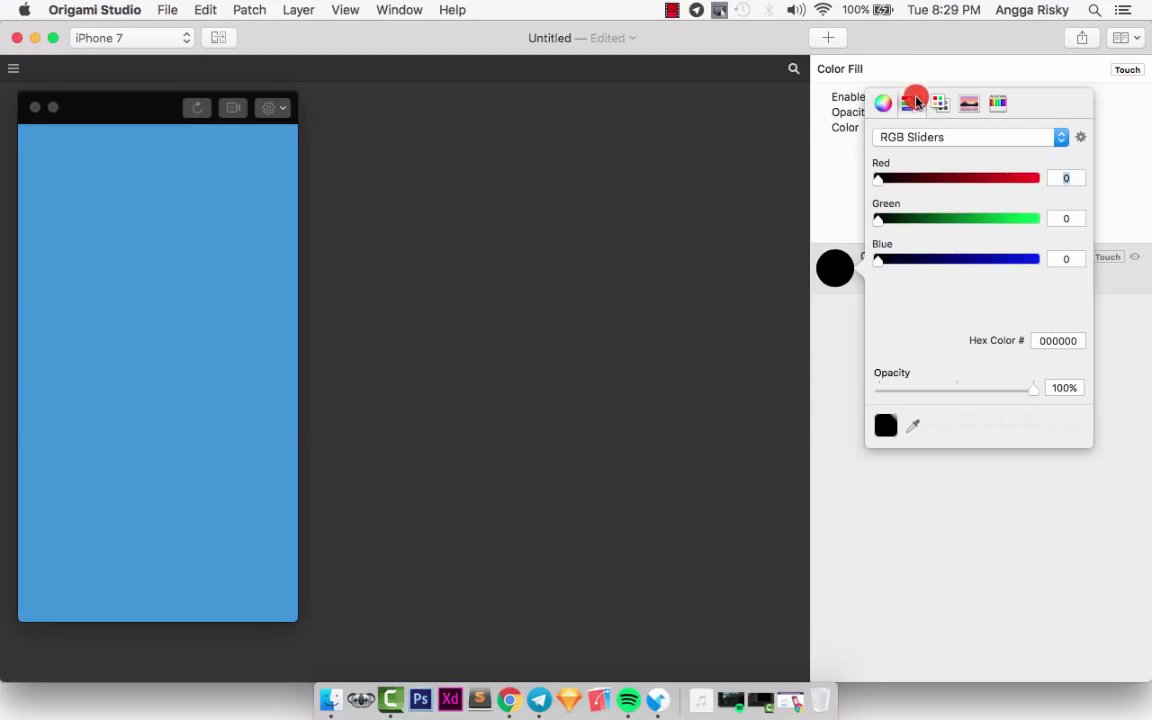
pyautogui.click(924, 136)
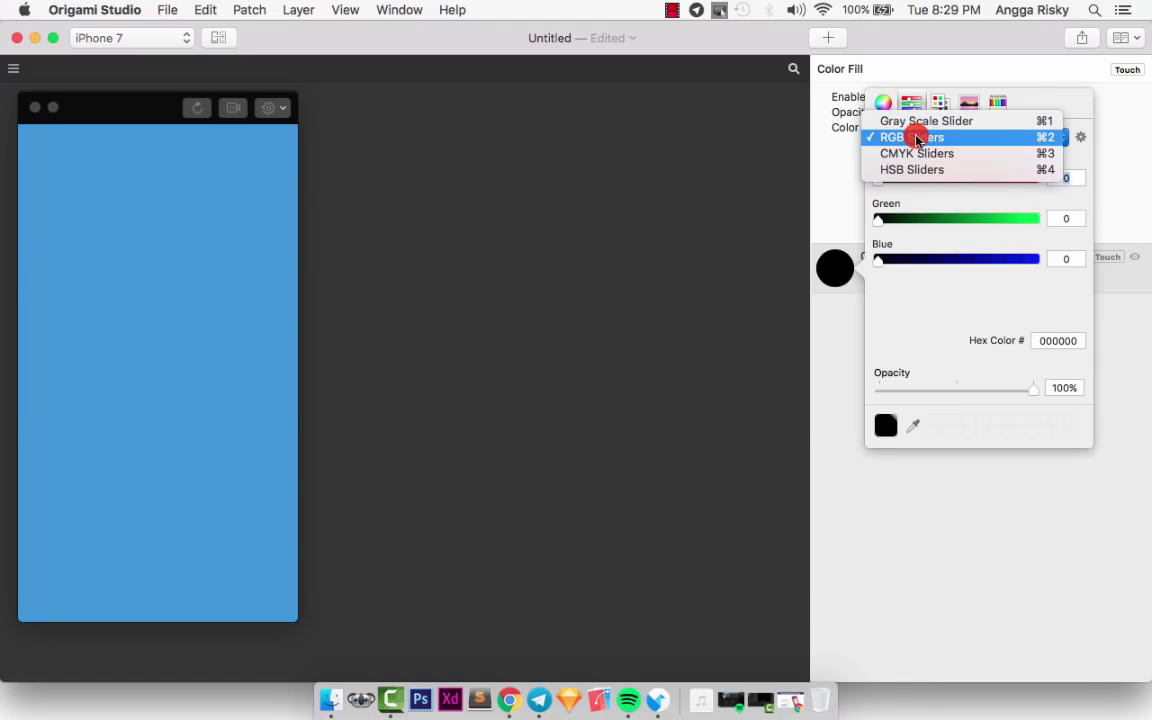
pyautogui.click(916, 138)
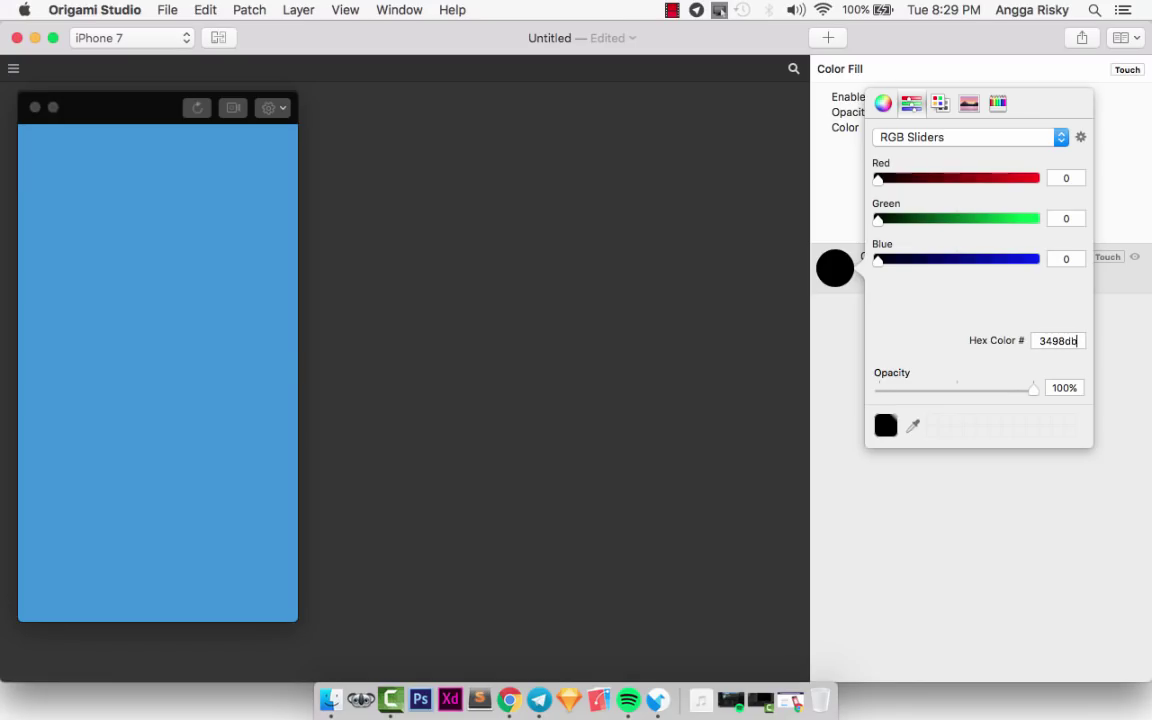
pyautogui.write('3498db')
pyautogui.press('Return')
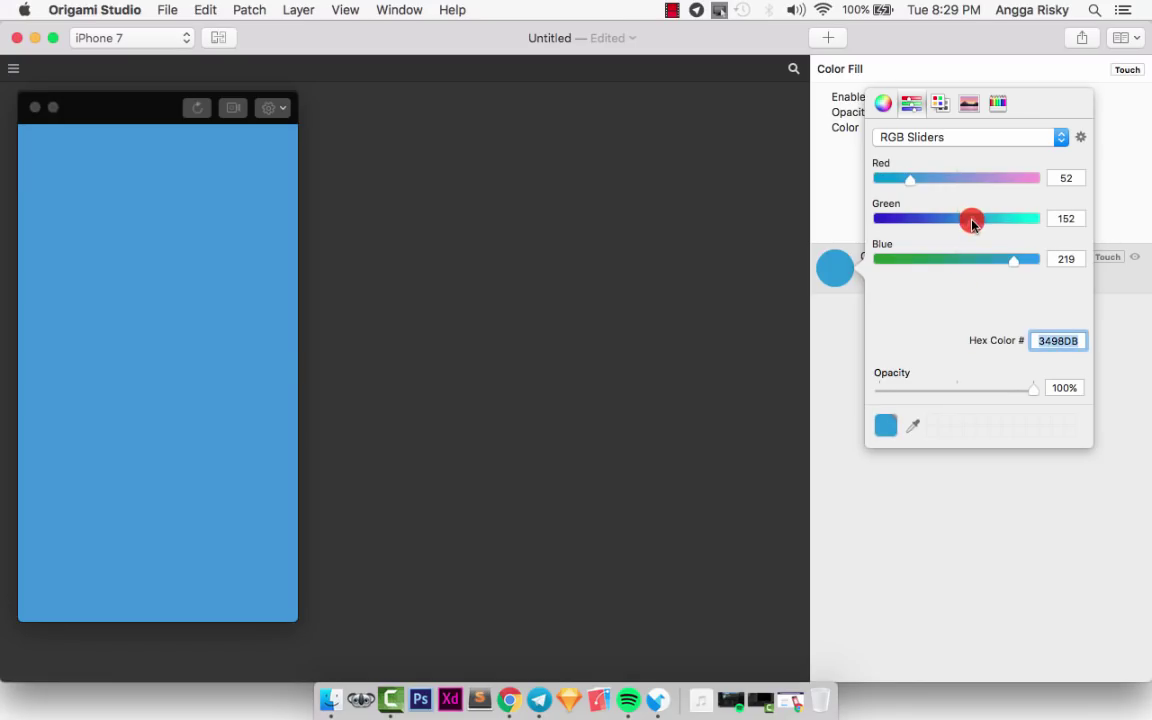
# - Shift the Color Fill to a blue-violet by lowering green to 86 and adjusting the red component
pyautogui.moveTo(972, 222); pyautogui.dragTo(929, 232)
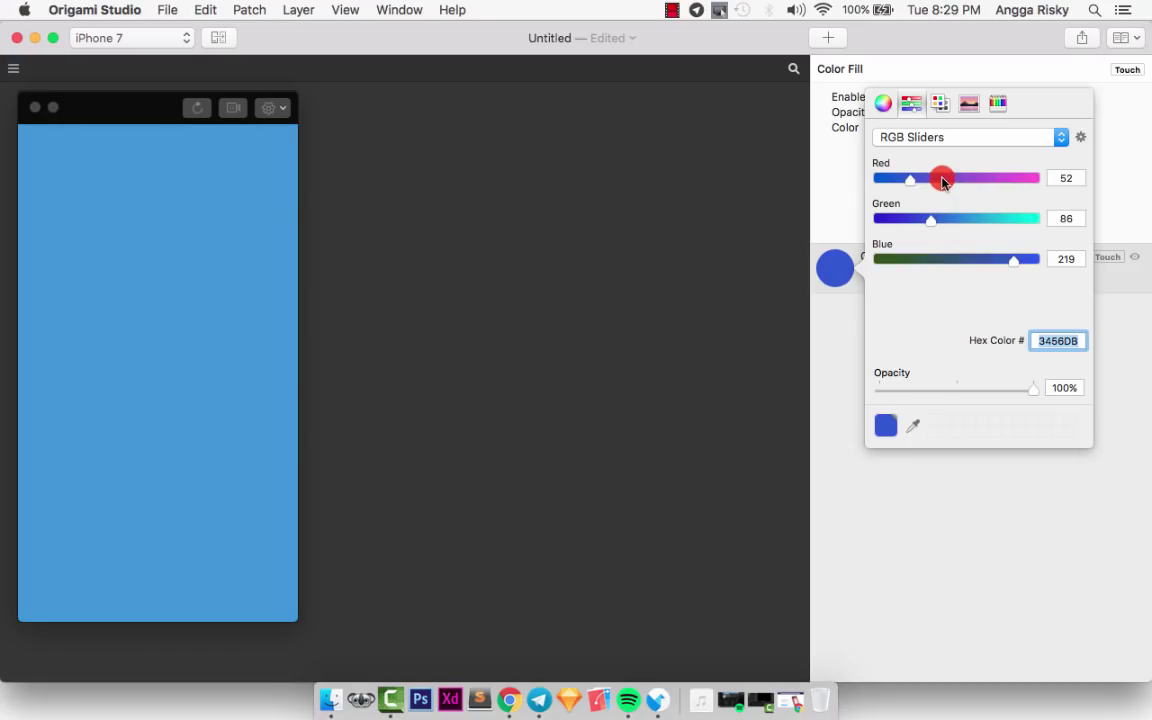
pyautogui.moveTo(941, 181); pyautogui.dragTo(931, 178)
pyautogui.click(738, 273)
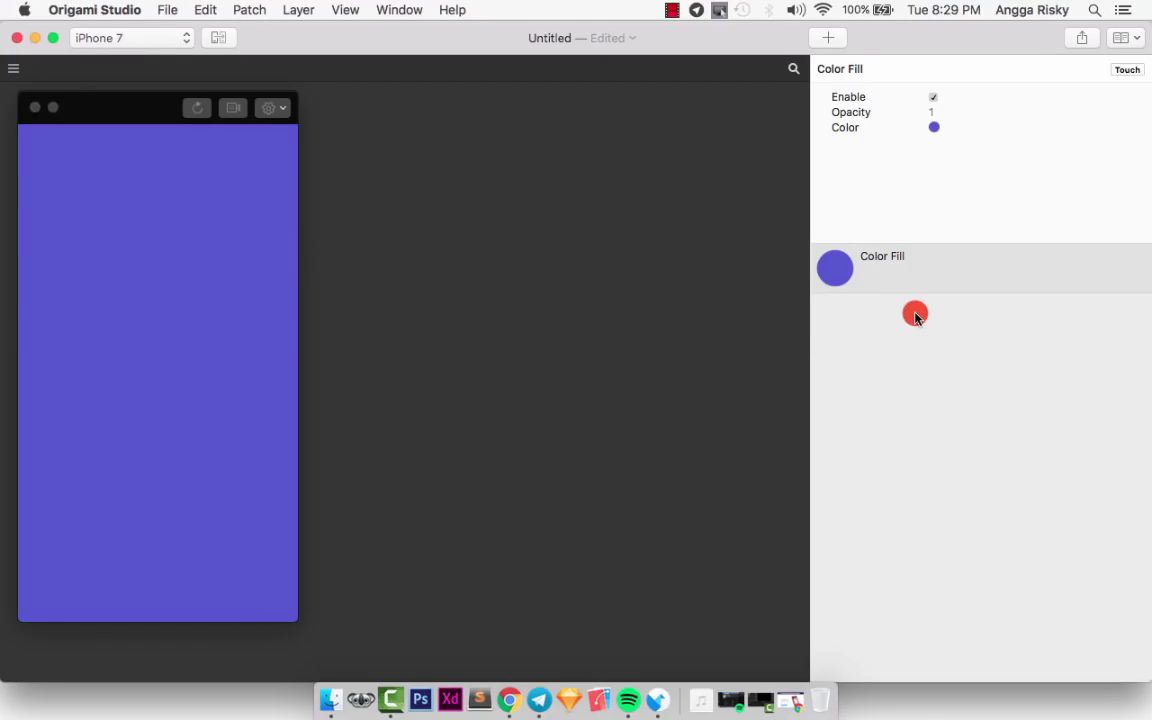
# - Rename the Color Fill layer as "background"
pyautogui.doubleClick(878, 258)
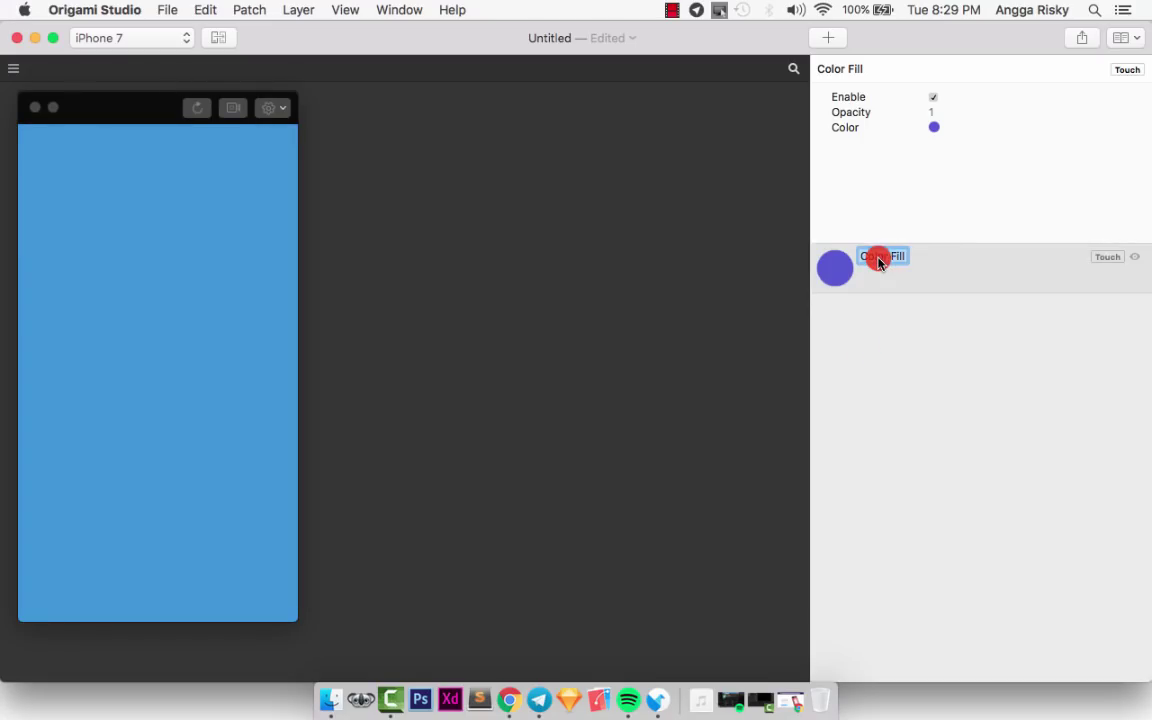
pyautogui.write('bac')
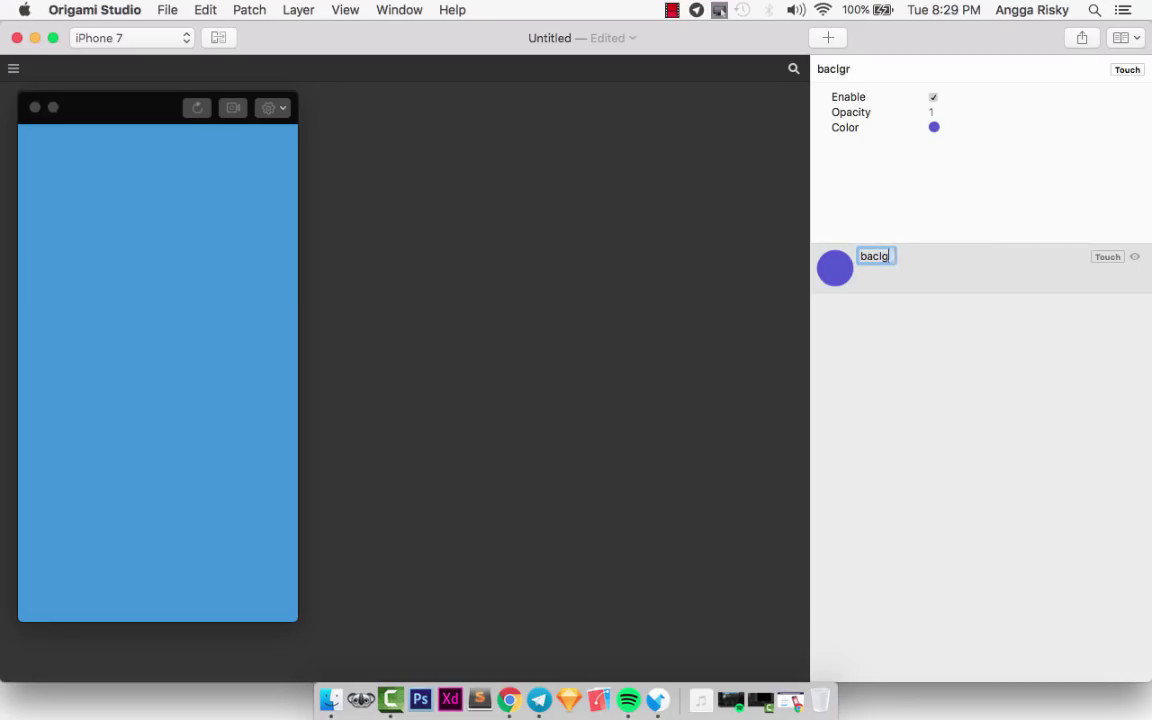
pyautogui.write('k')
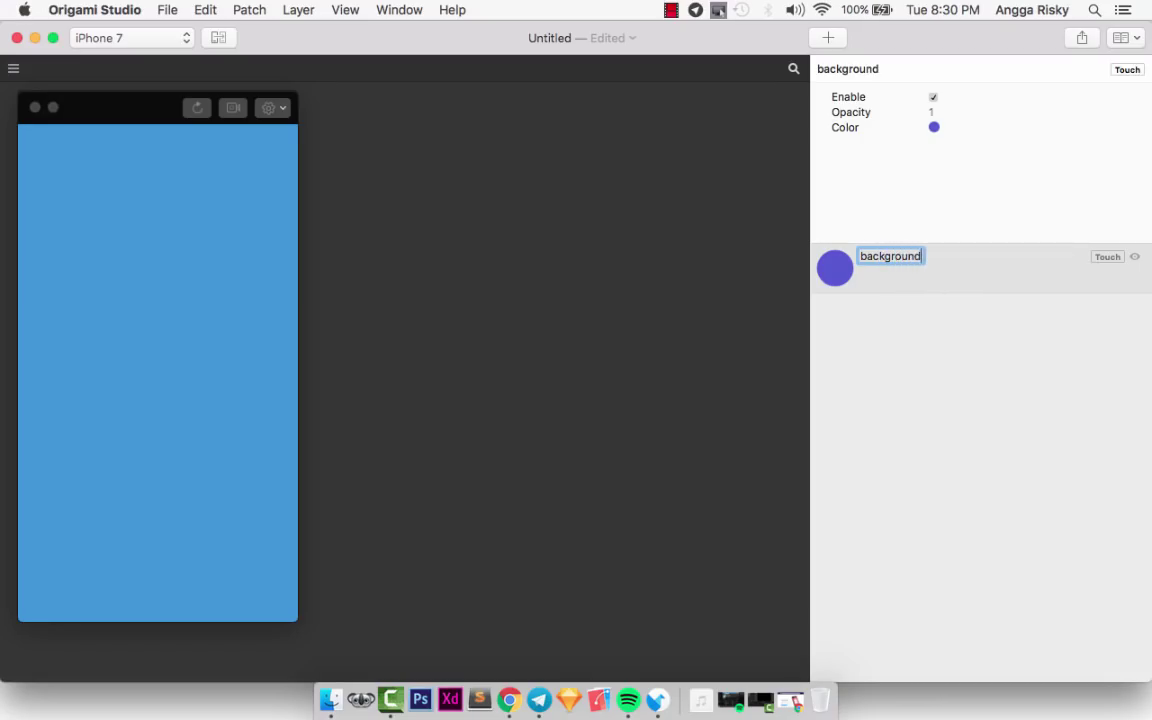
pyautogui.write('ground')
pyautogui.press('Return')
pyautogui.click(905, 357)
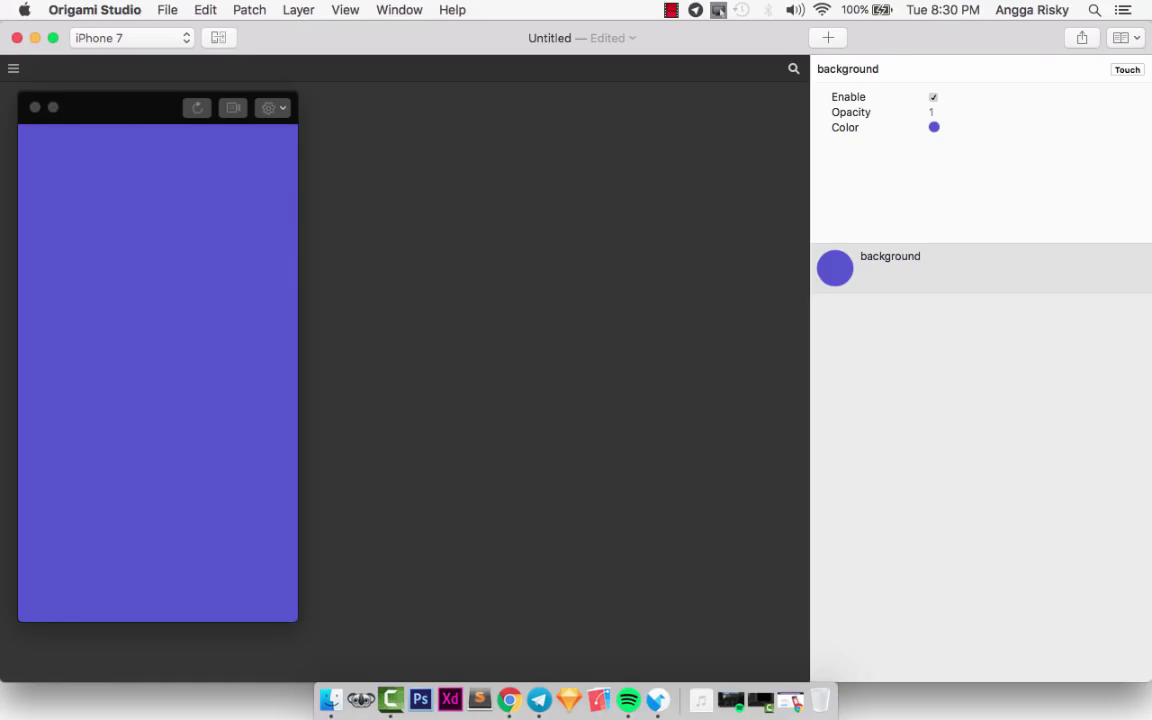
# - Insert an Oval layer above the background and rename it "object"
pyautogui.click(833, 40)
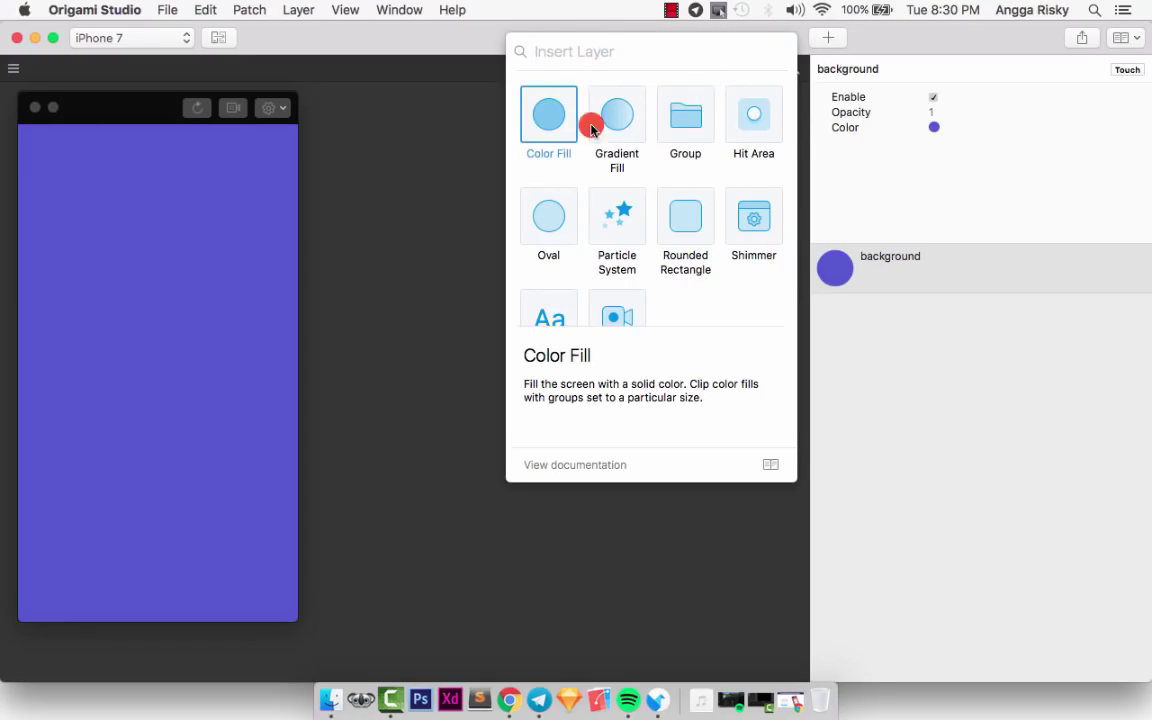
pyautogui.scroll(-1, 610, 172)
pyautogui.scroll(-2, 610, 178)
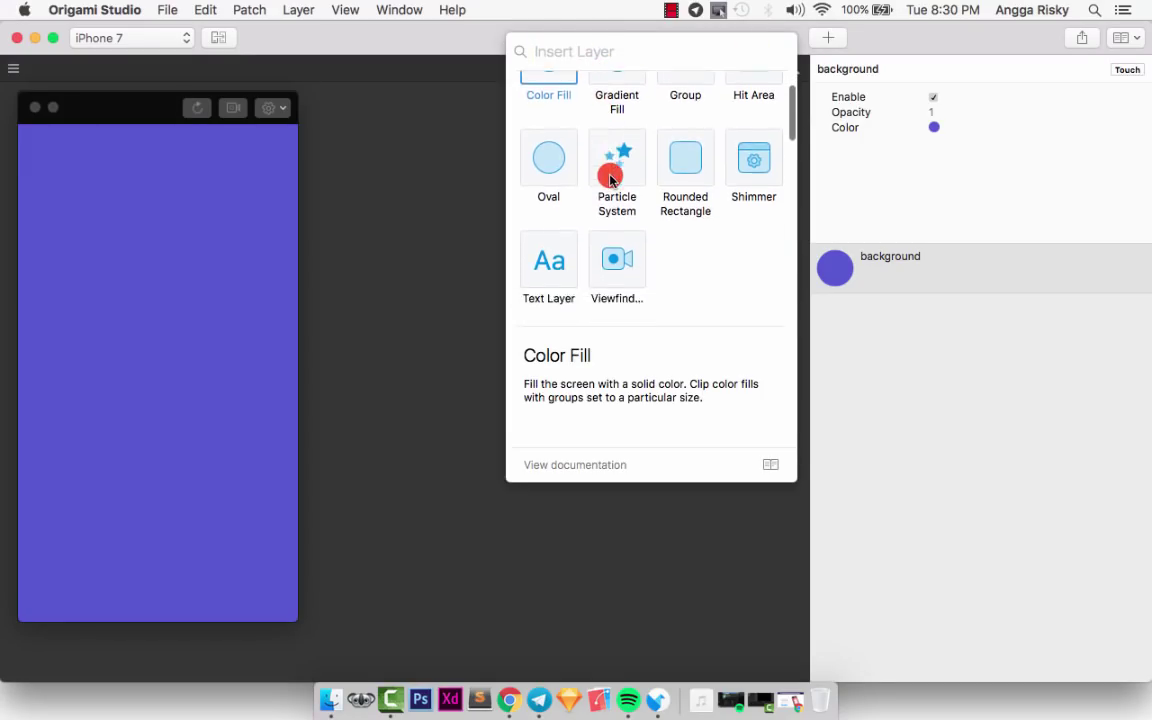
pyautogui.click(544, 155)
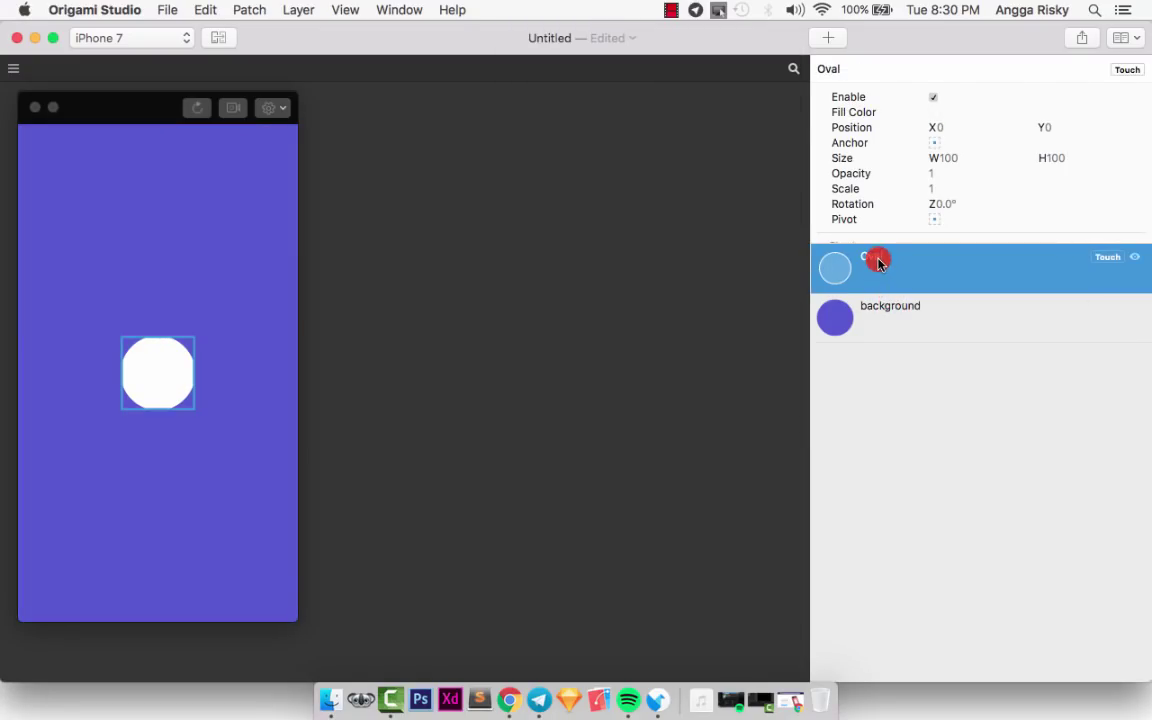
pyautogui.doubleClick(877, 258)
pyautogui.write('object')
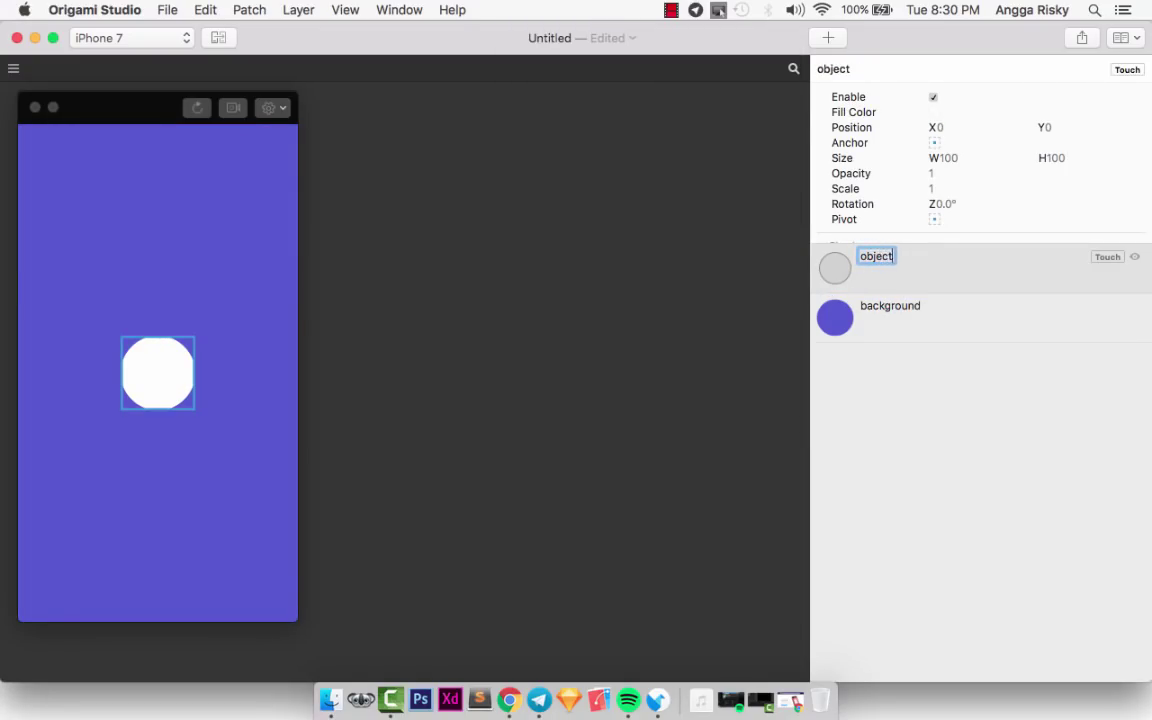
pyautogui.click(878, 273)
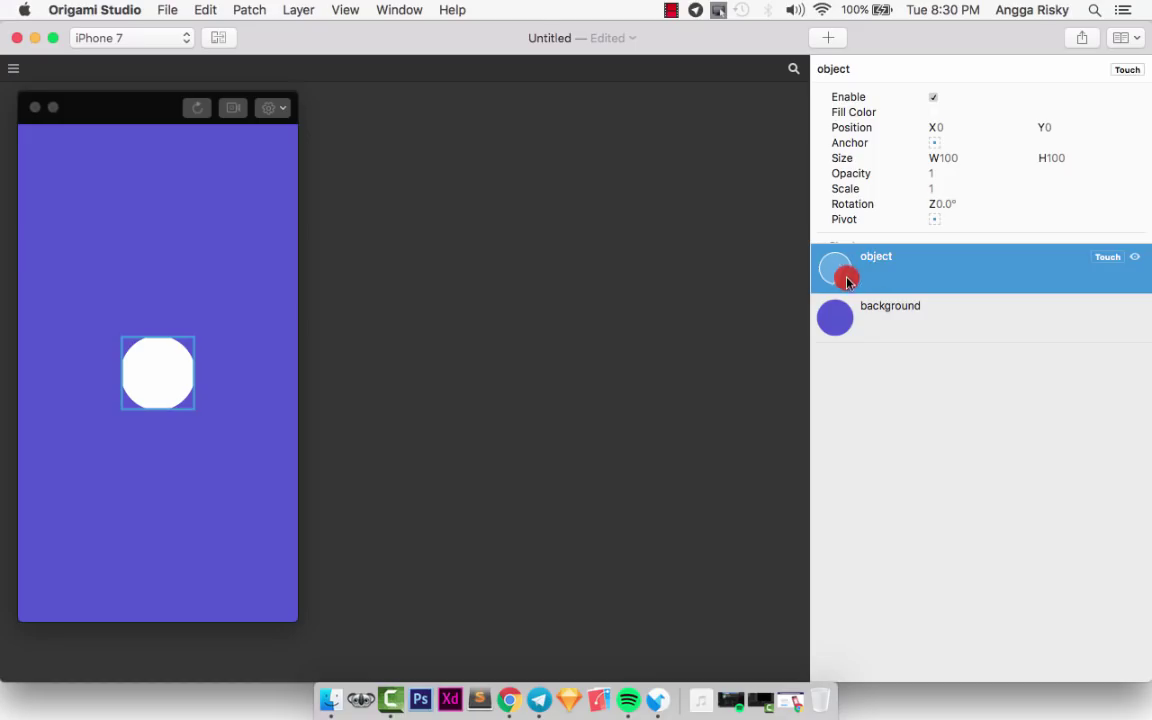
# - Try different anchors for the object layer, including right and top centre, and return the anchor to the centre
pyautogui.click(939, 144)
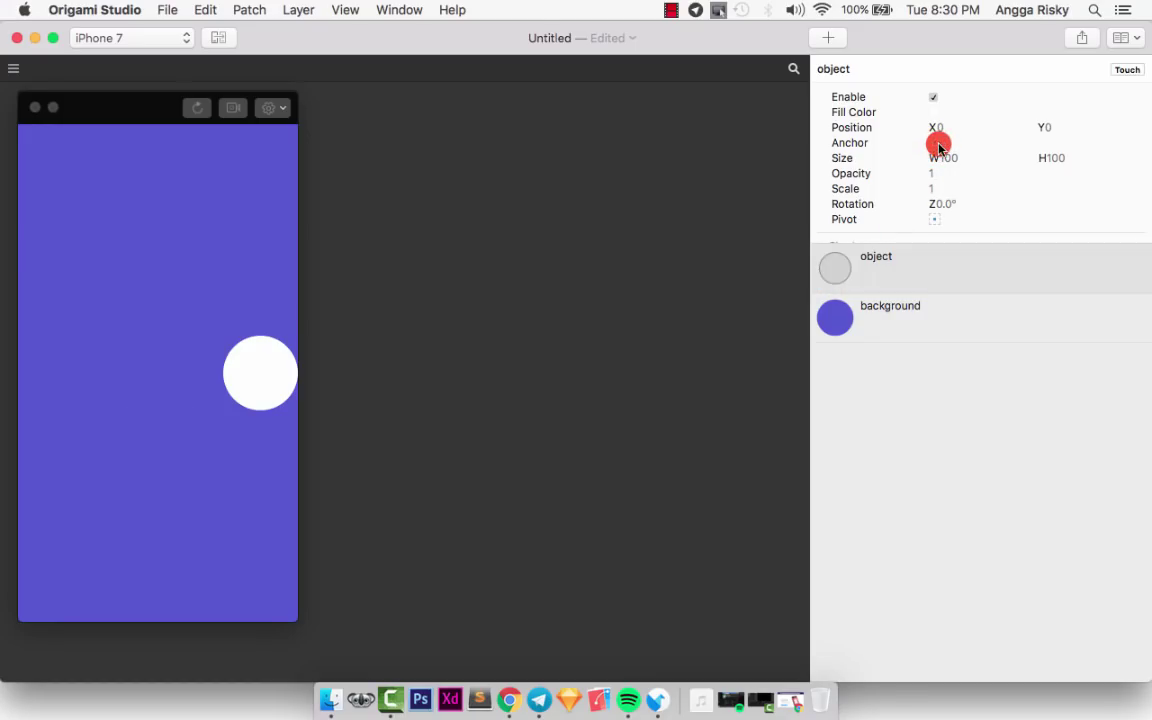
pyautogui.click(929, 149)
pyautogui.click(936, 139)
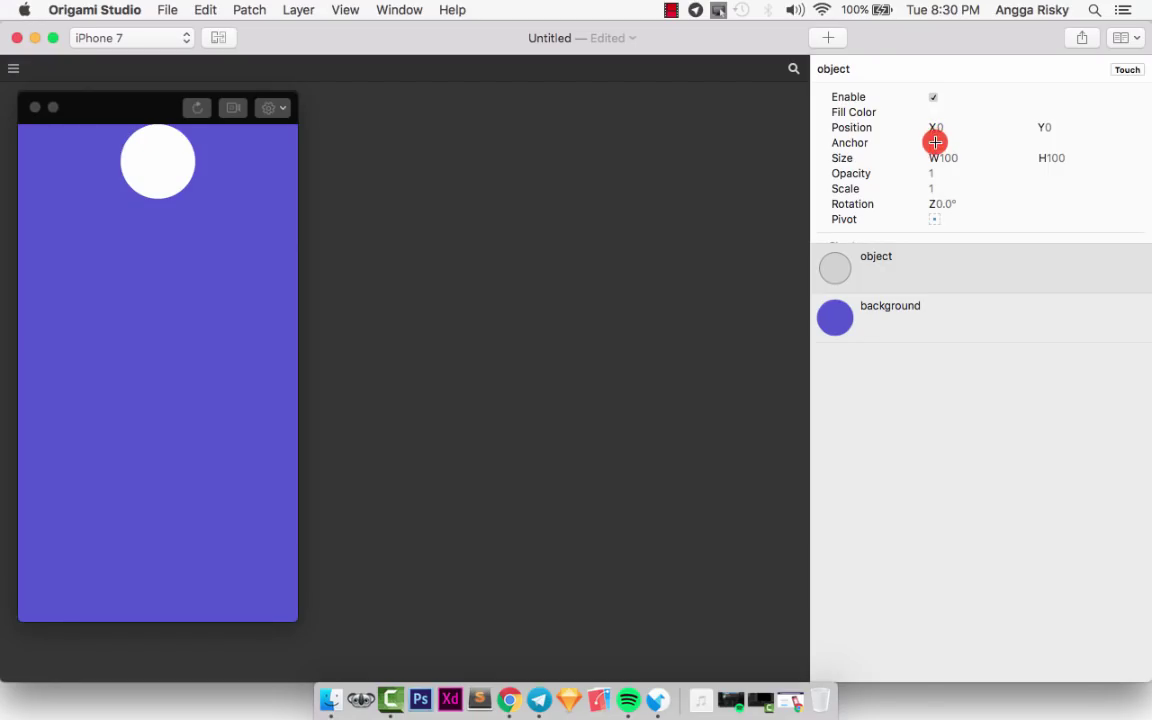
pyautogui.click(935, 142)
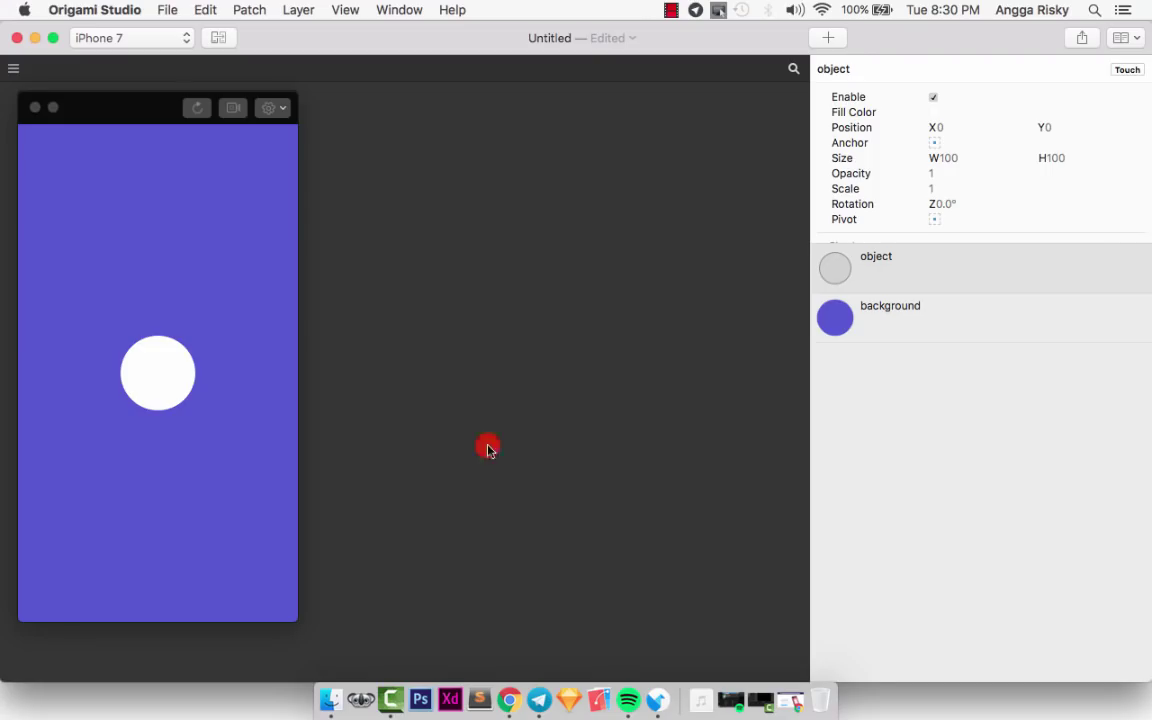
# - Add a Tap touch interaction to the object layer and place its Interaction patch just beside the iPhone preview
pyautogui.click(945, 262)
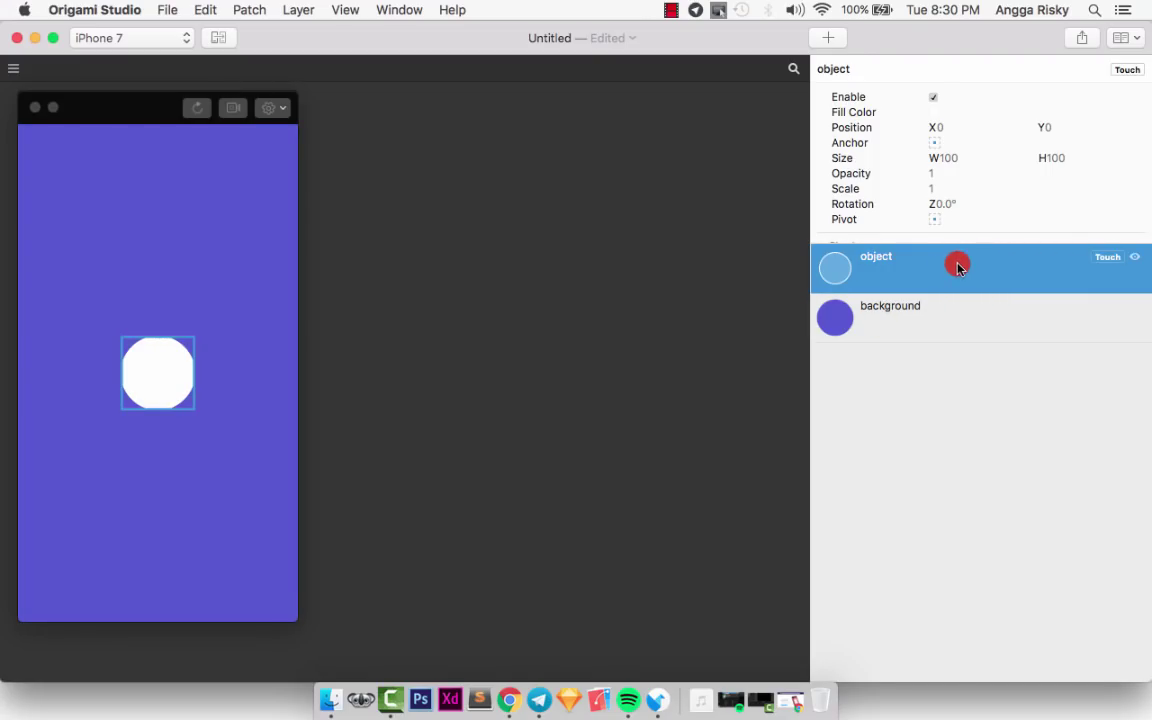
pyautogui.click(1096, 262)
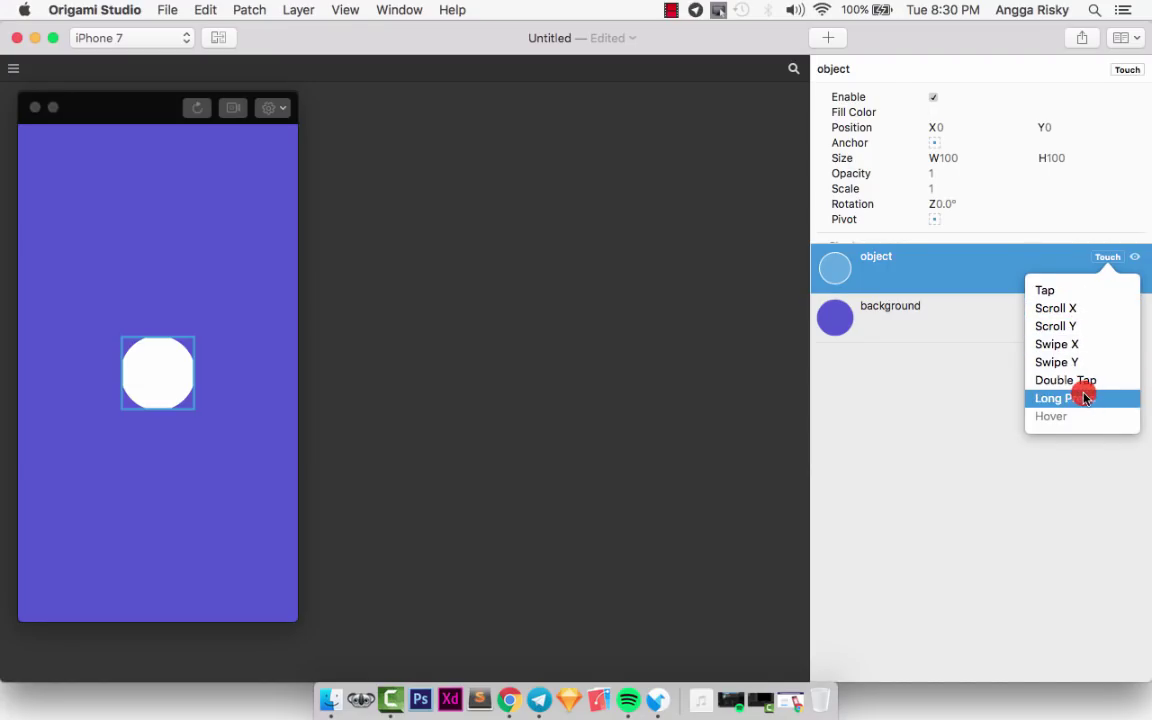
pyautogui.click(1082, 289)
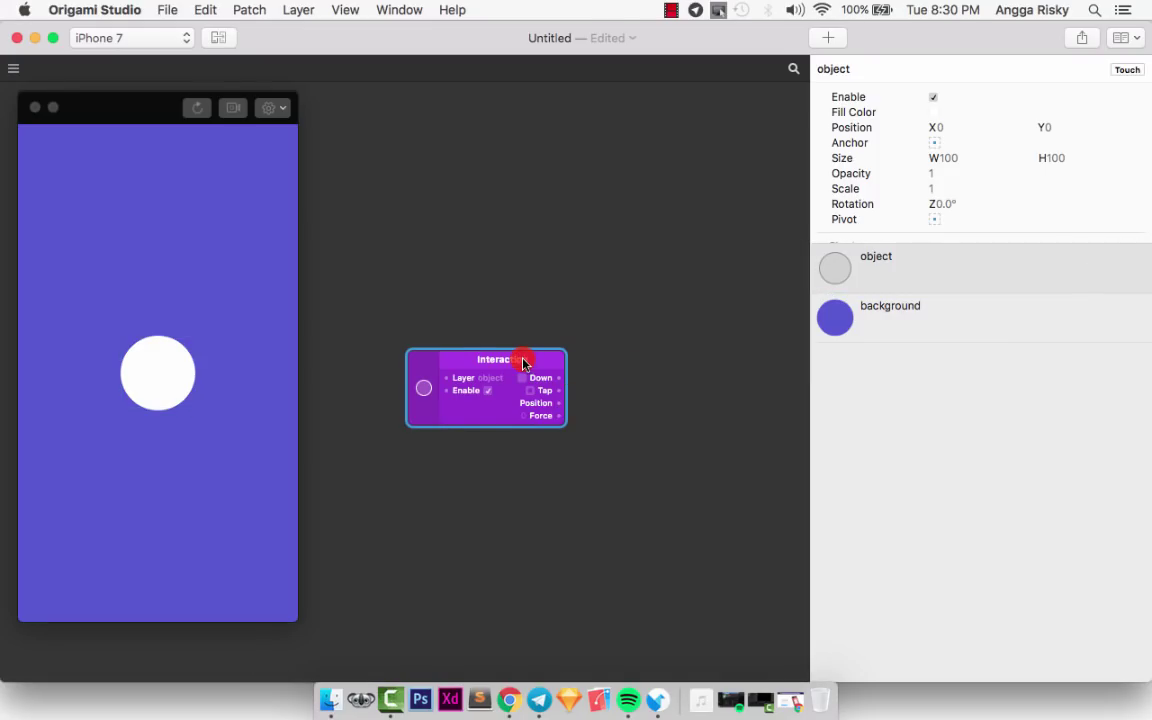
pyautogui.moveTo(522, 363); pyautogui.dragTo(441, 353)
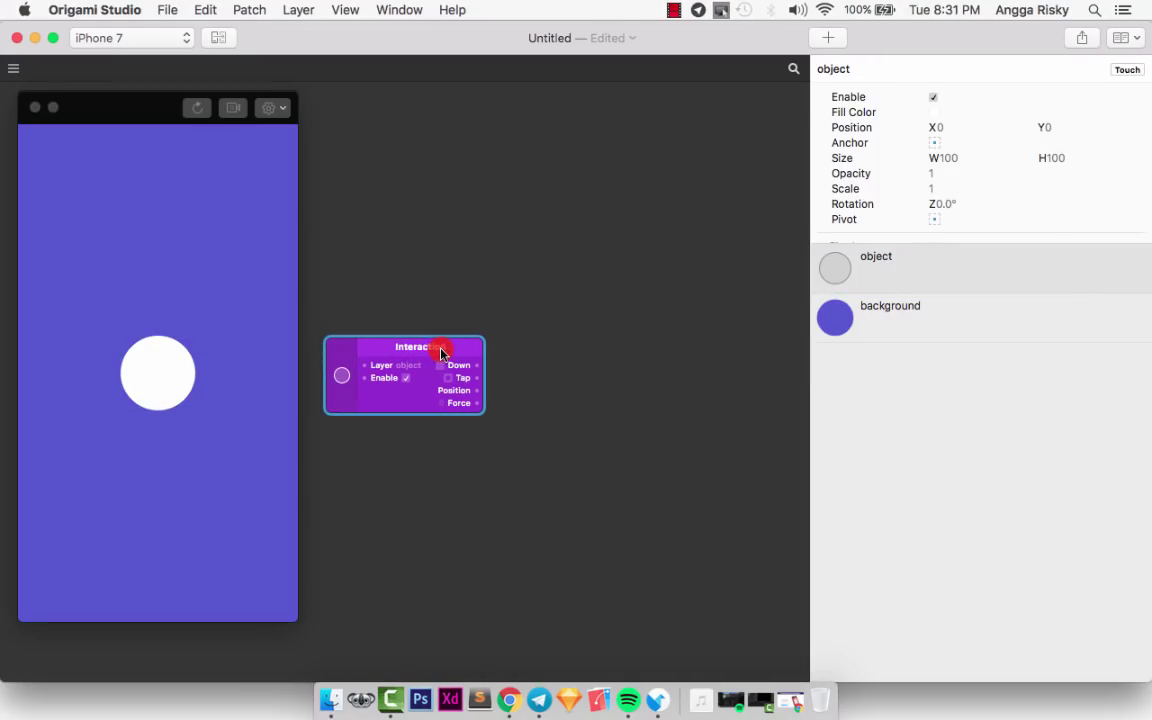
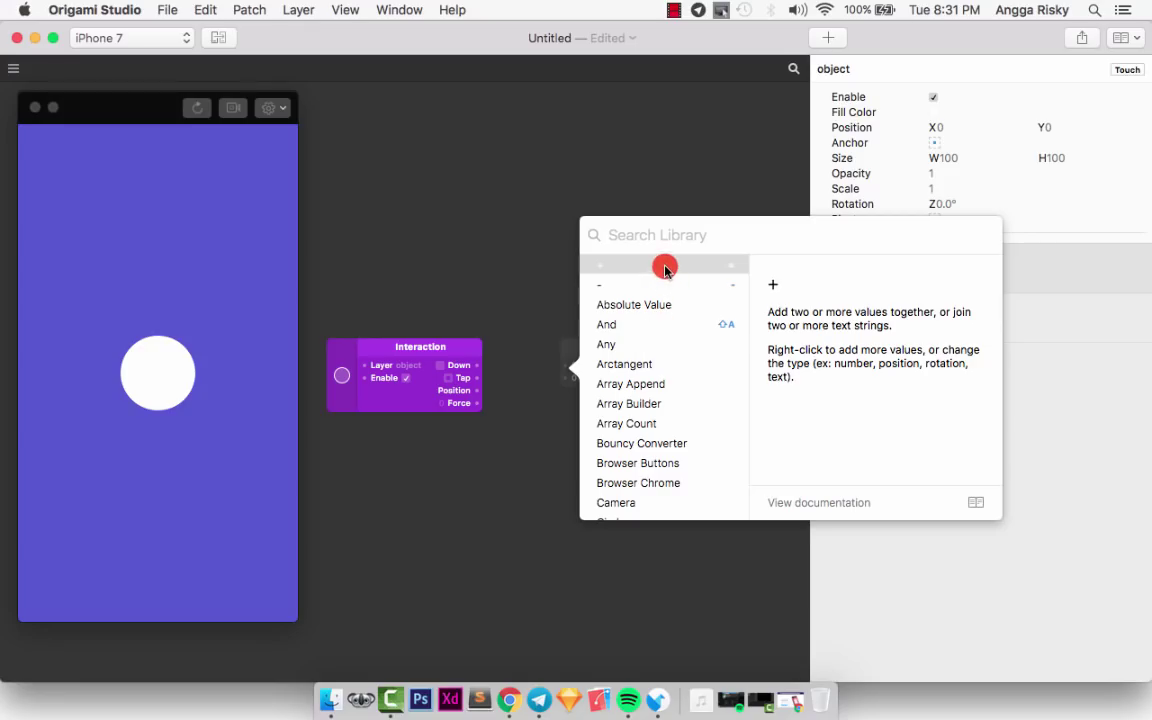
# - Add a Transition patch and align it a short distance to the right of the Interaction patch
pyautogui.write('tran')
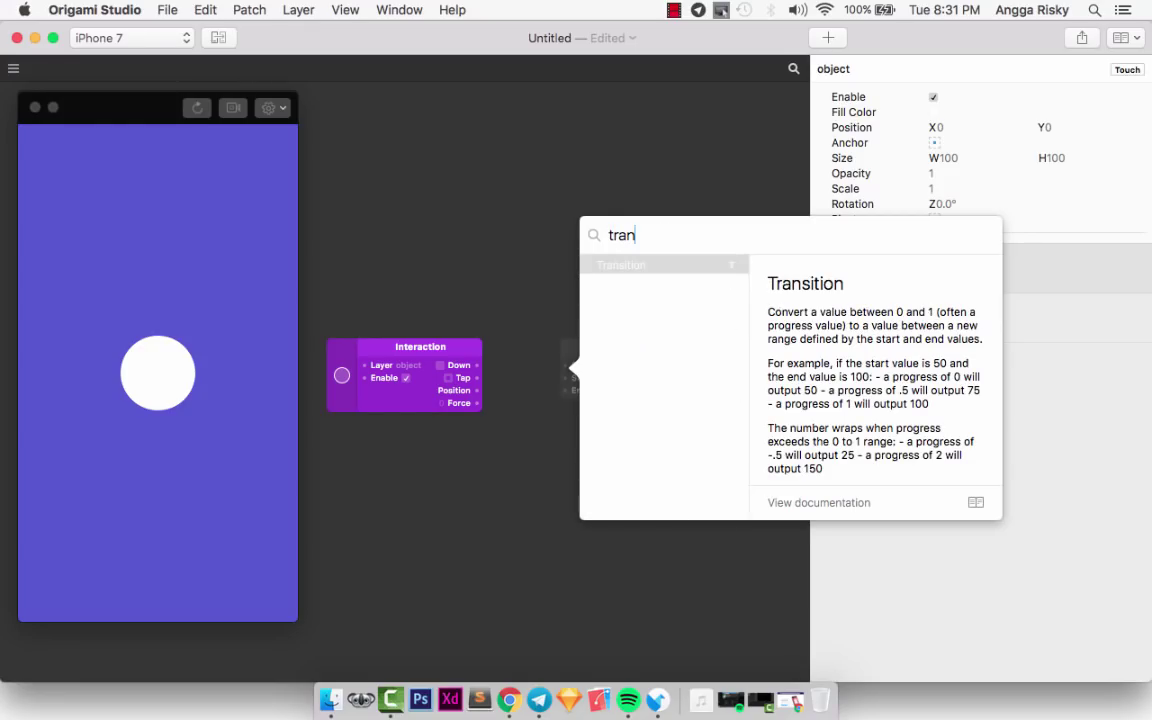
pyautogui.press('Return')
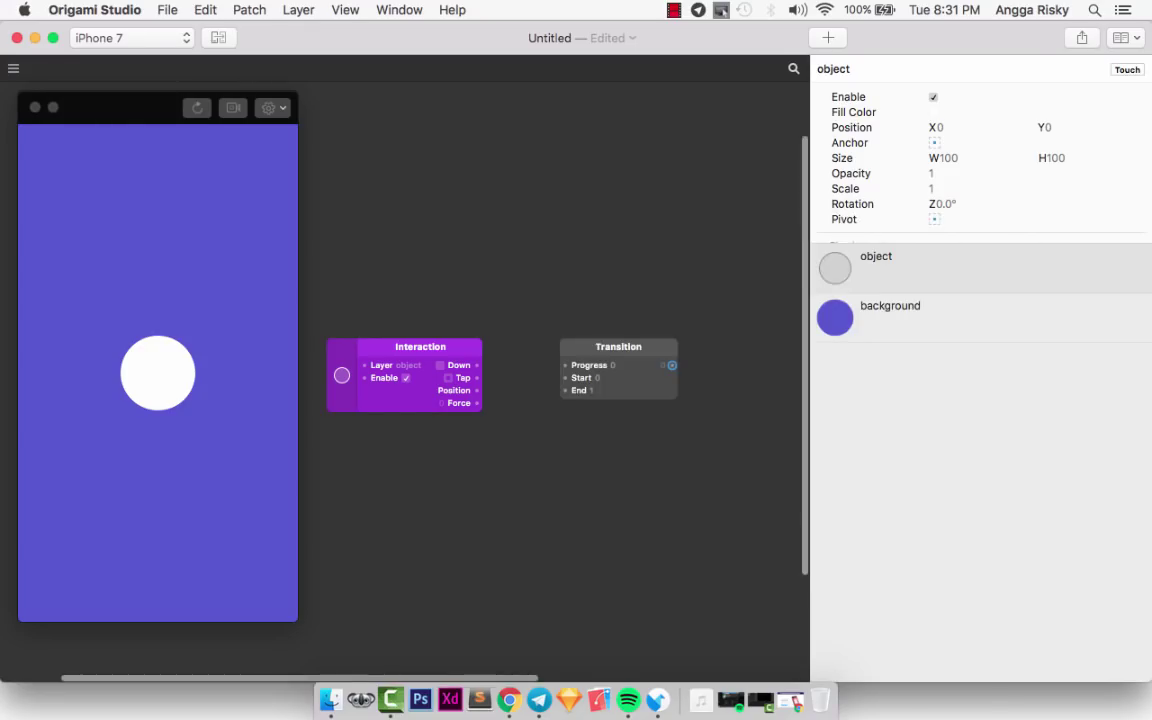
pyautogui.moveTo(615, 348)
pyautogui.mouseDown()
pyautogui.moveTo(575, 348)
pyautogui.moveTo(597, 352)
pyautogui.mouseUp()
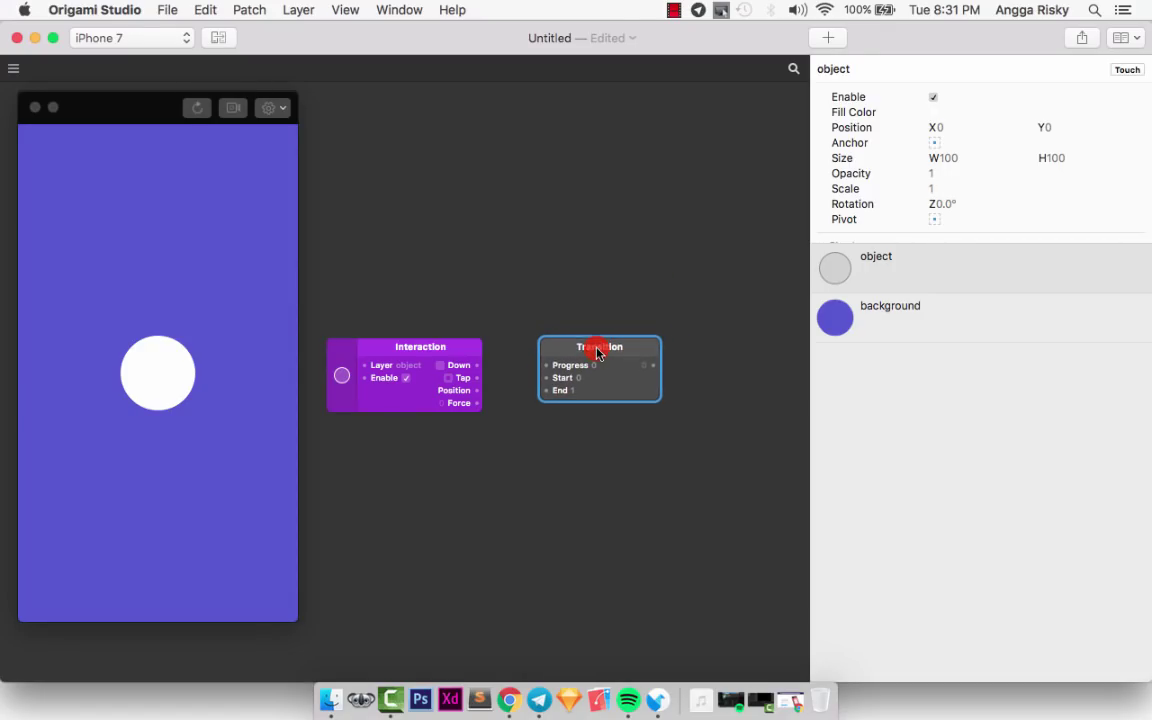
pyautogui.click(477, 367)
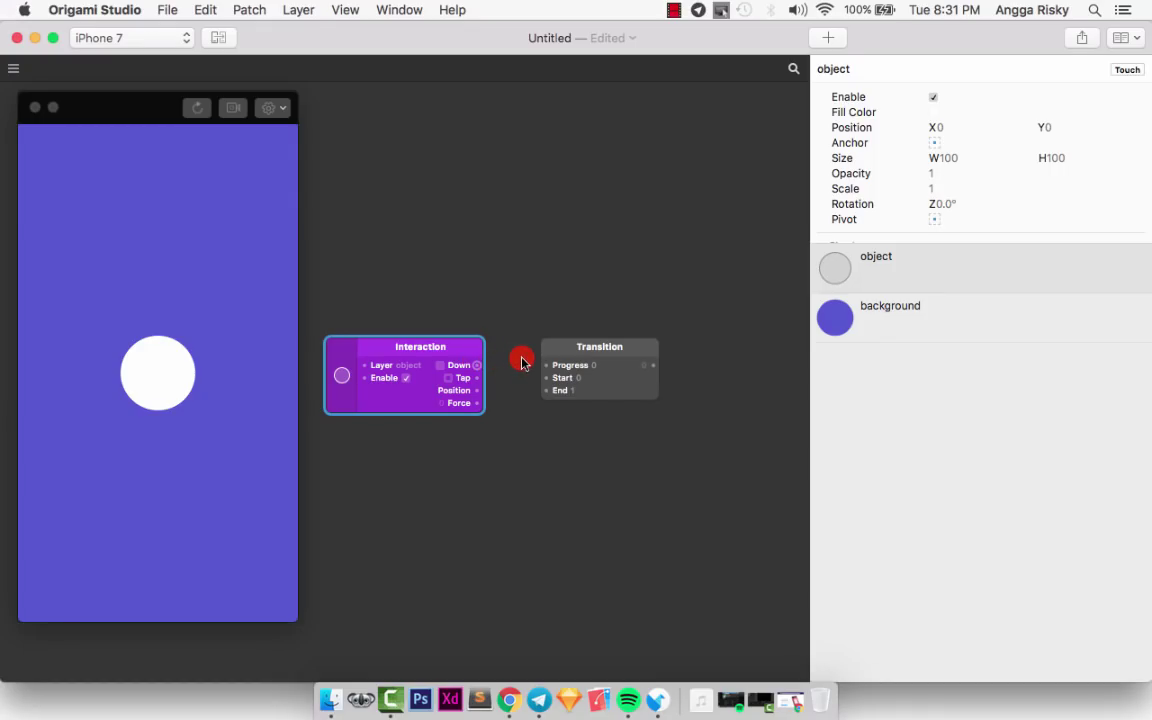
# - Set the Transition patch's Start value to 0.5 and its End value to 3
pyautogui.click(574, 351)
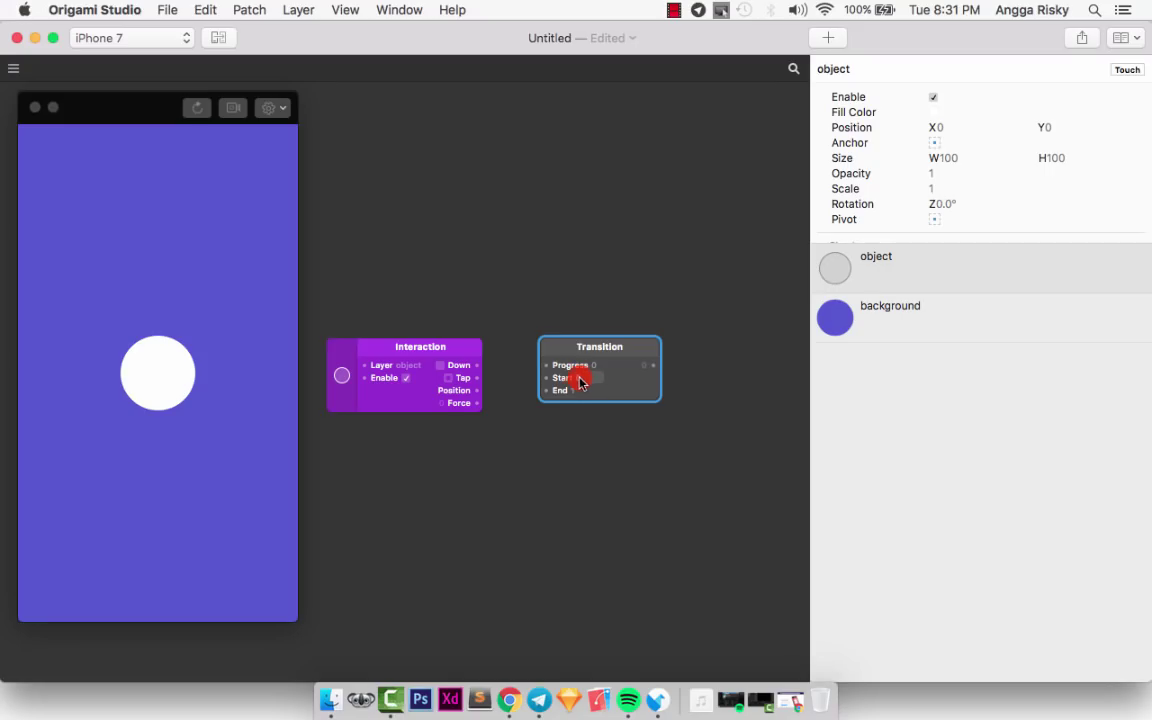
pyautogui.click(583, 378)
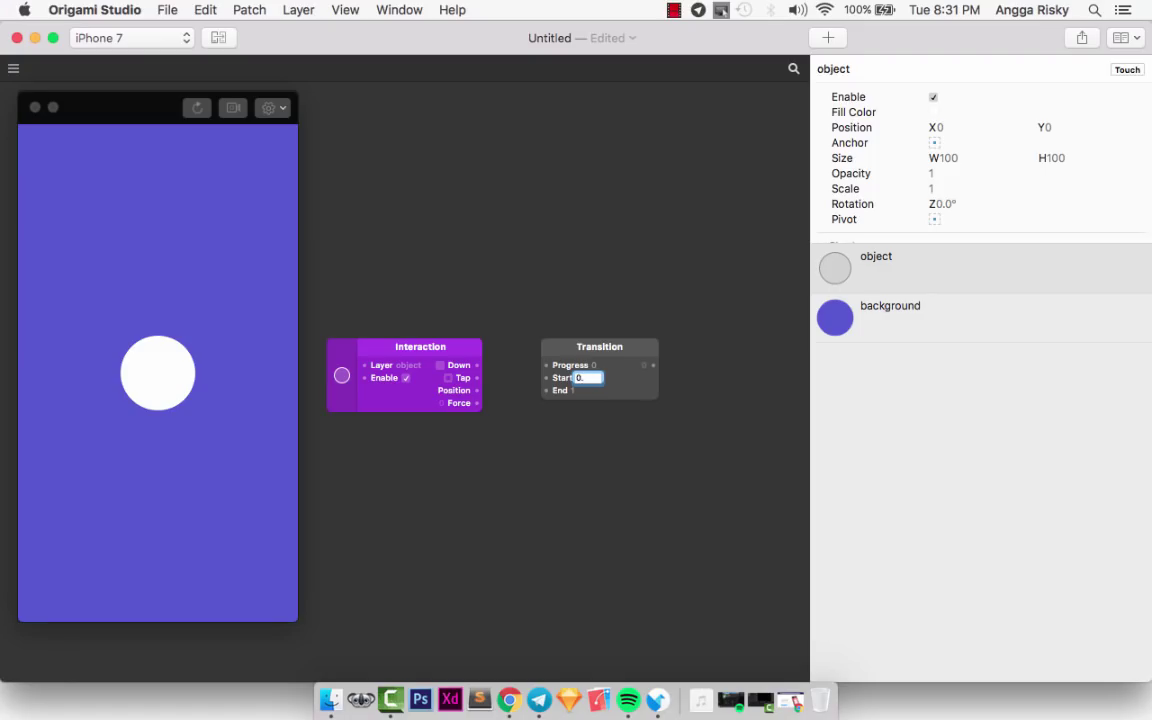
pyautogui.press('Return')
pyautogui.click(573, 390)
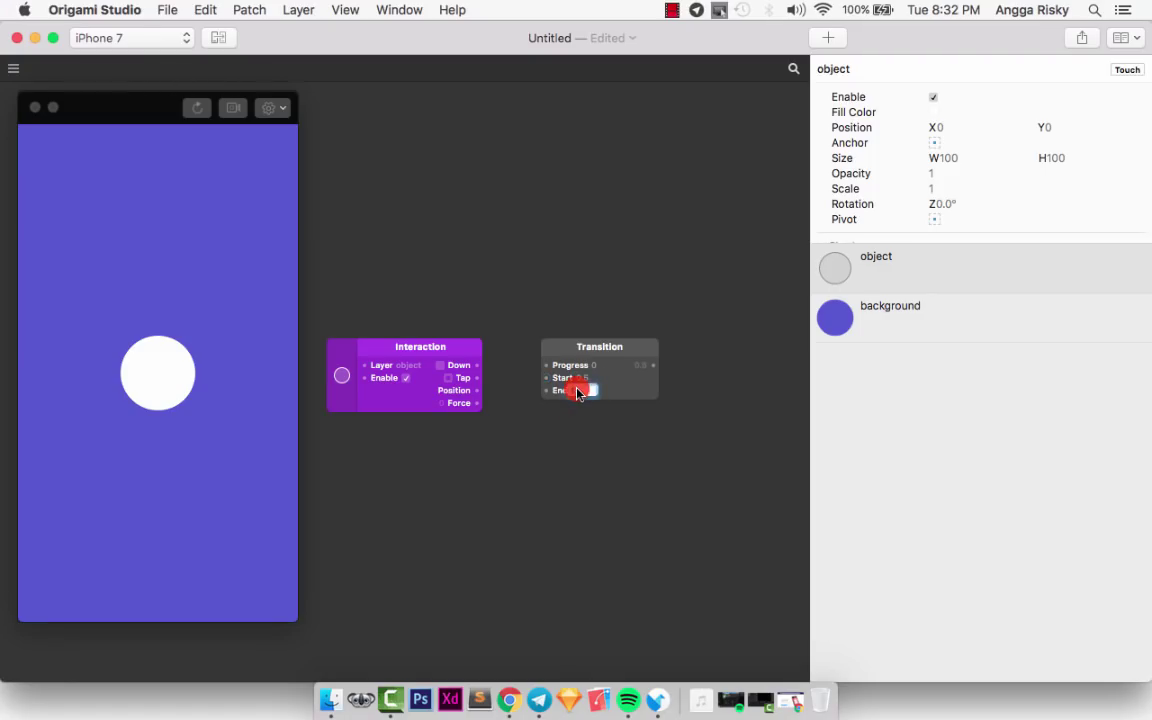
pyautogui.write('3')
pyautogui.press('Return')
# - Connect the Interaction's Down output to the Transition's Progress and the Transition's output to the object's Scale, placing the object patch above the Transition
pyautogui.click(577, 347)
pyautogui.click(451, 350)
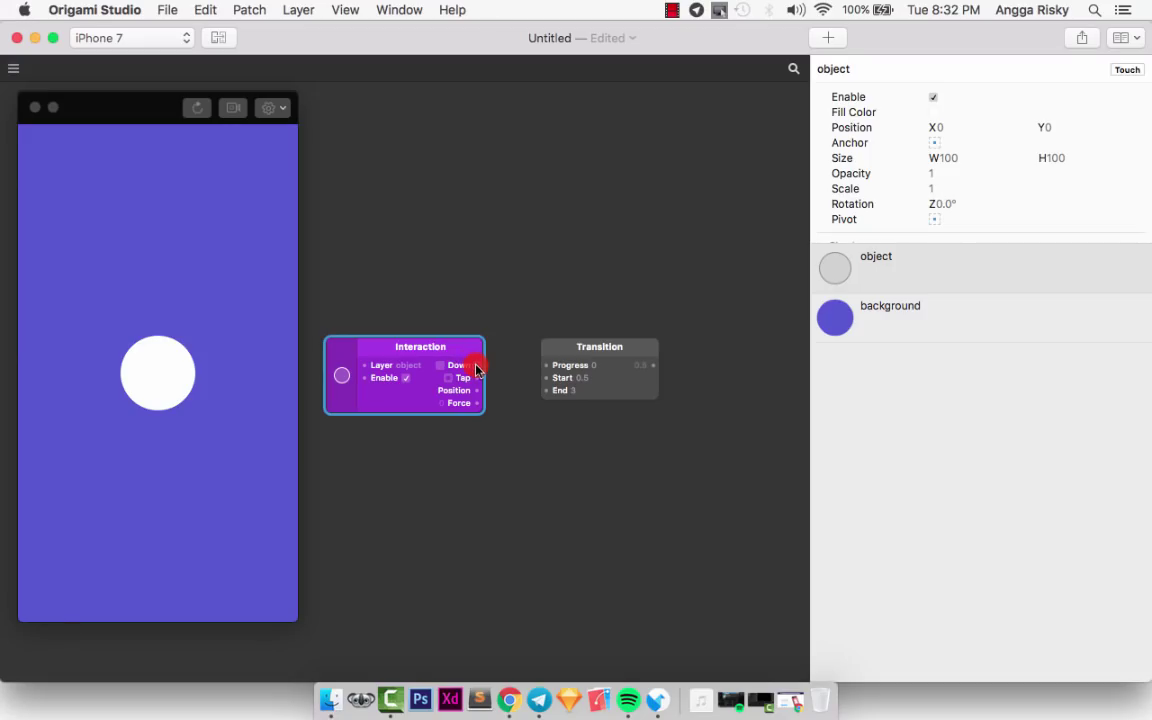
pyautogui.moveTo(476, 368); pyautogui.dragTo(546, 367)
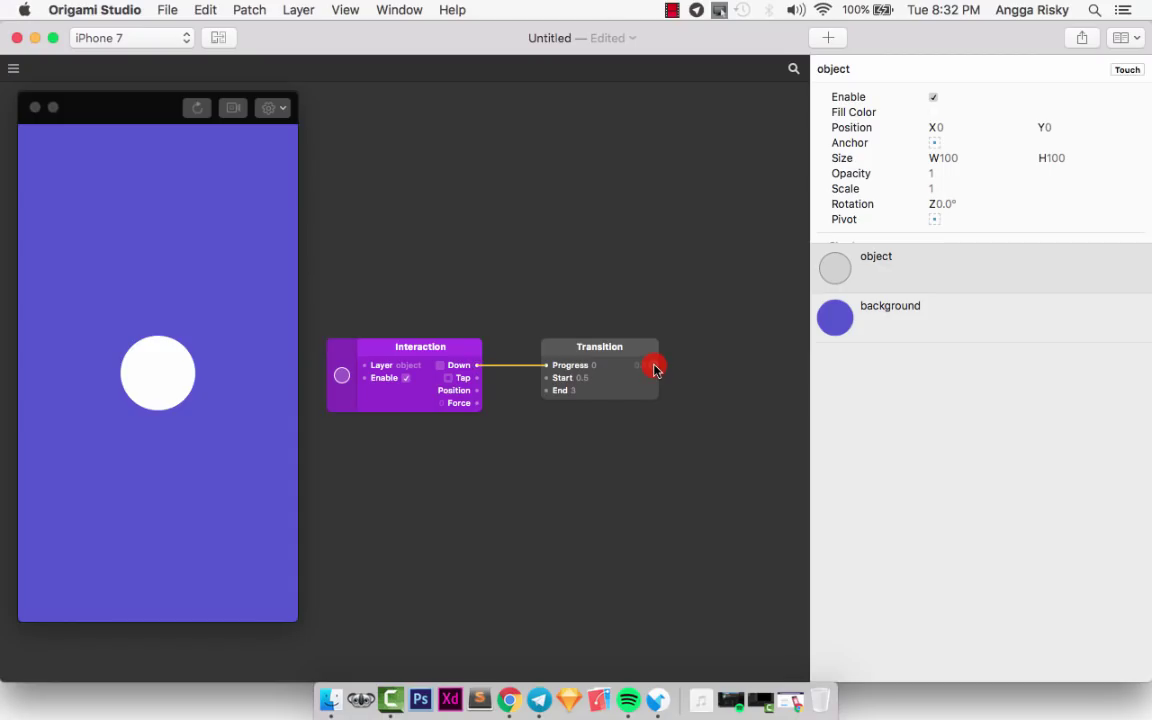
pyautogui.moveTo(654, 369); pyautogui.dragTo(846, 190)
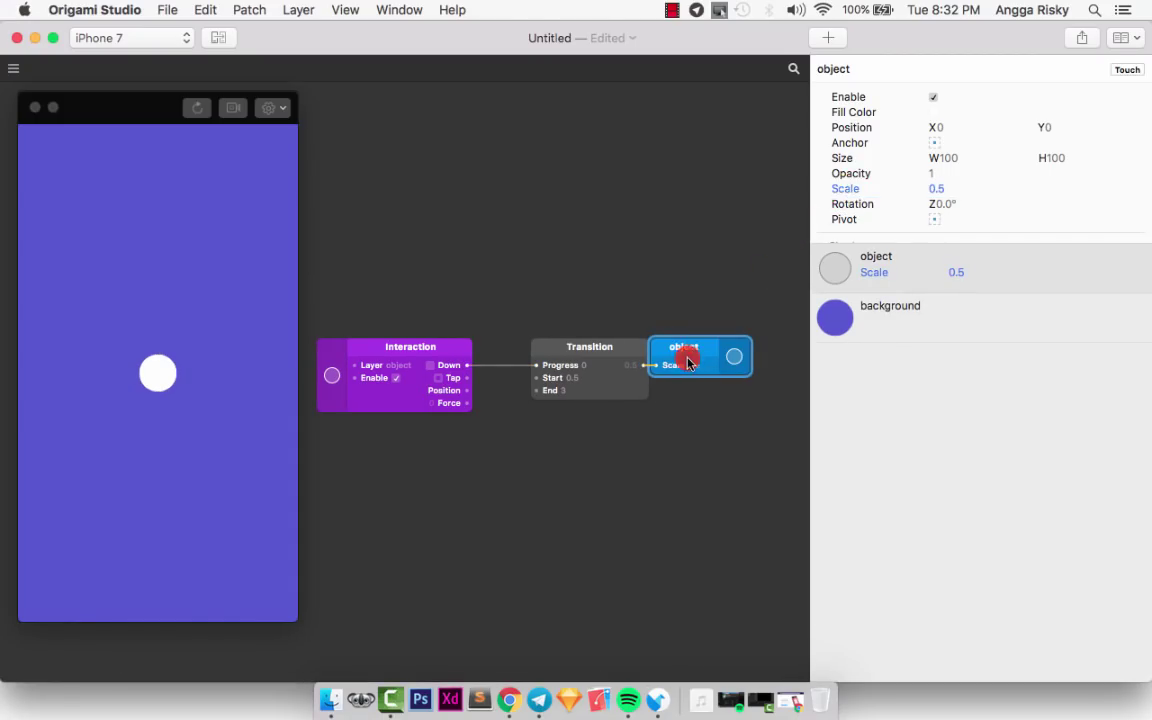
pyautogui.moveTo(686, 346); pyautogui.dragTo(692, 220)
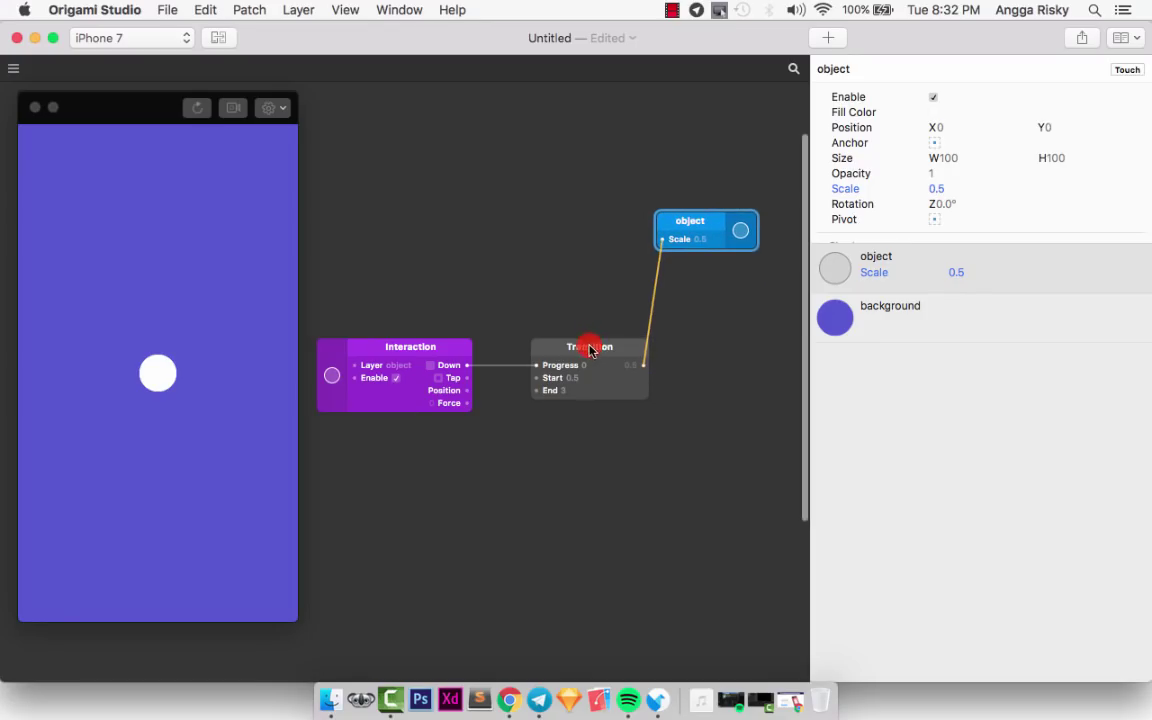
# - Move the Transition patch up between the Interaction and object patches, and test the oval's touch scaling in the iPhone preview
pyautogui.moveTo(589, 345); pyautogui.dragTo(563, 296)
pyautogui.click(123, 373)
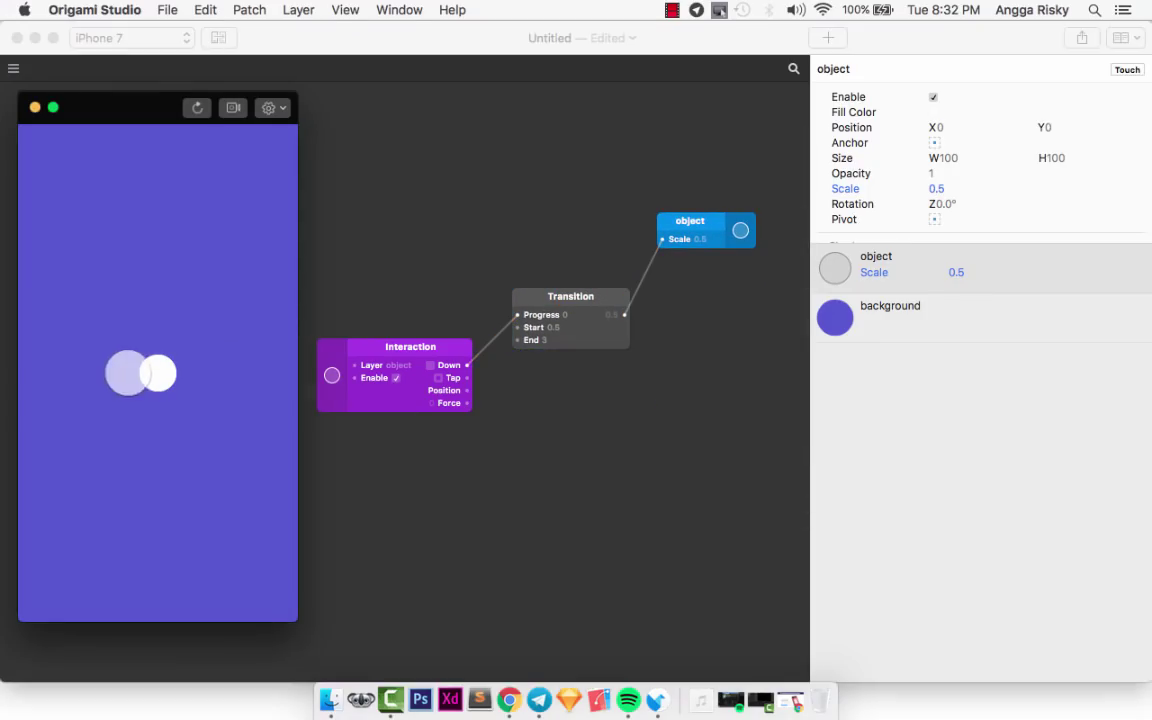
pyautogui.click(155, 370)
pyautogui.click(165, 373)
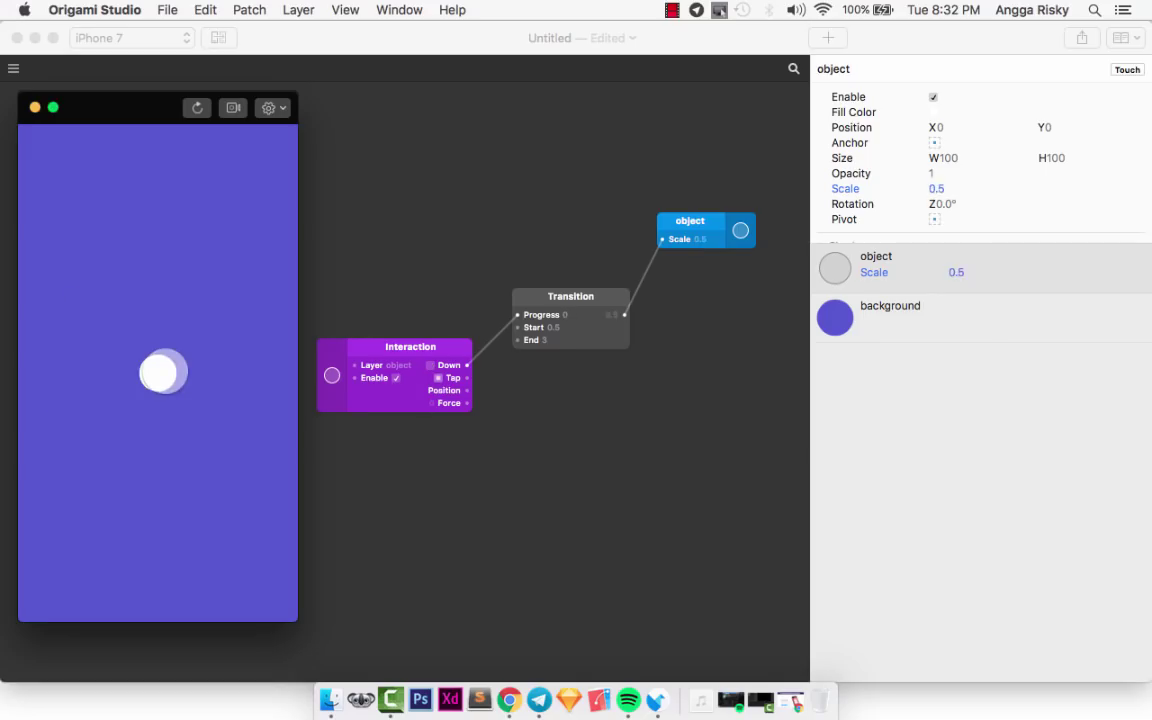
pyautogui.click(165, 373)
pyautogui.click(165, 373)
pyautogui.click(165, 373)
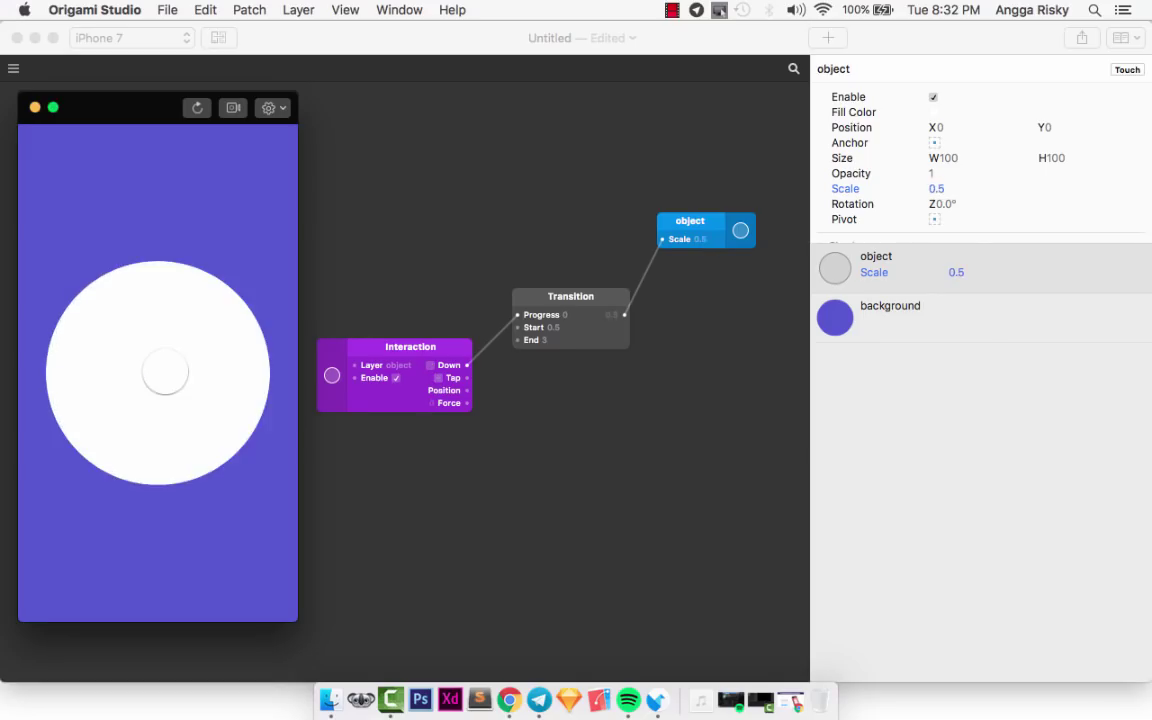
pyautogui.click(157, 373)
pyautogui.click(157, 373)
pyautogui.click(155, 385)
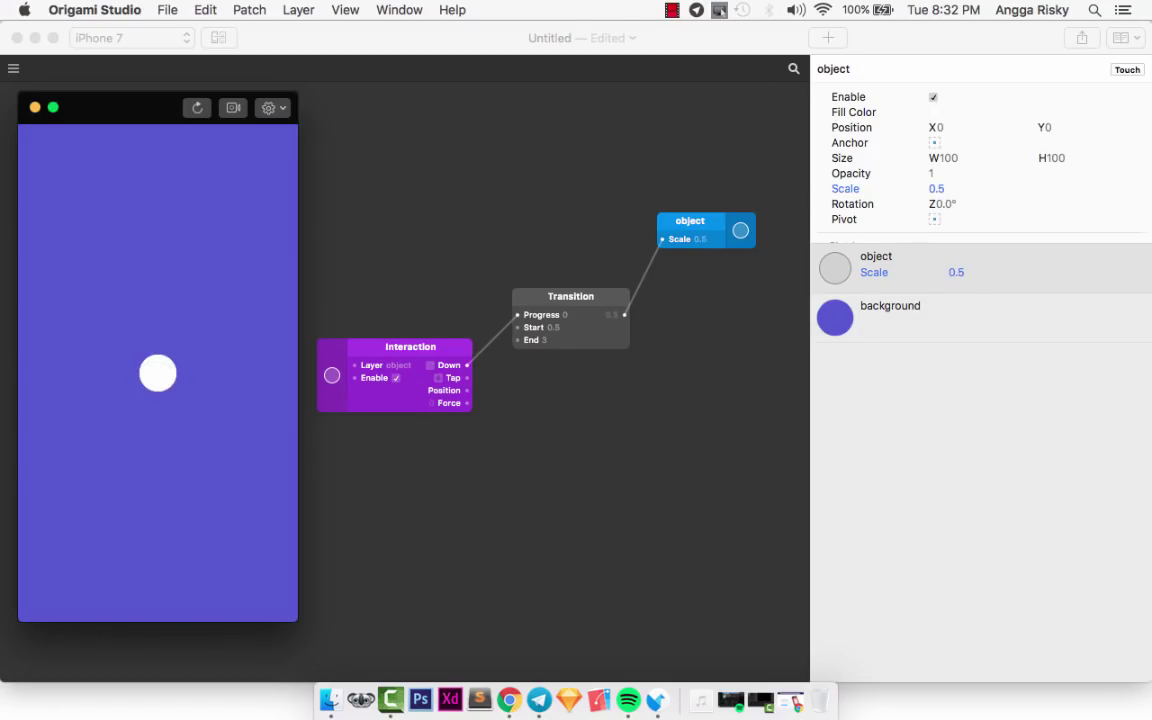
pyautogui.click(157, 373)
pyautogui.click(157, 373)
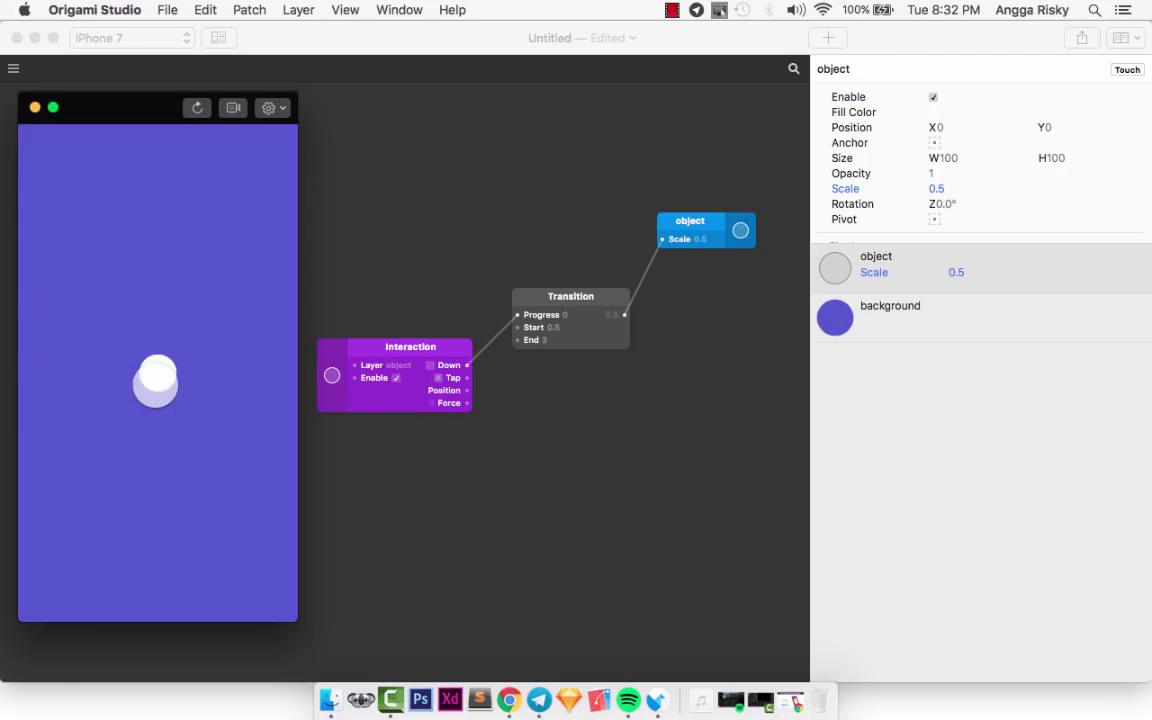
# - With the object layer selected, add a Pop Animation patch and place it above the Interaction patch
pyautogui.click(705, 370)
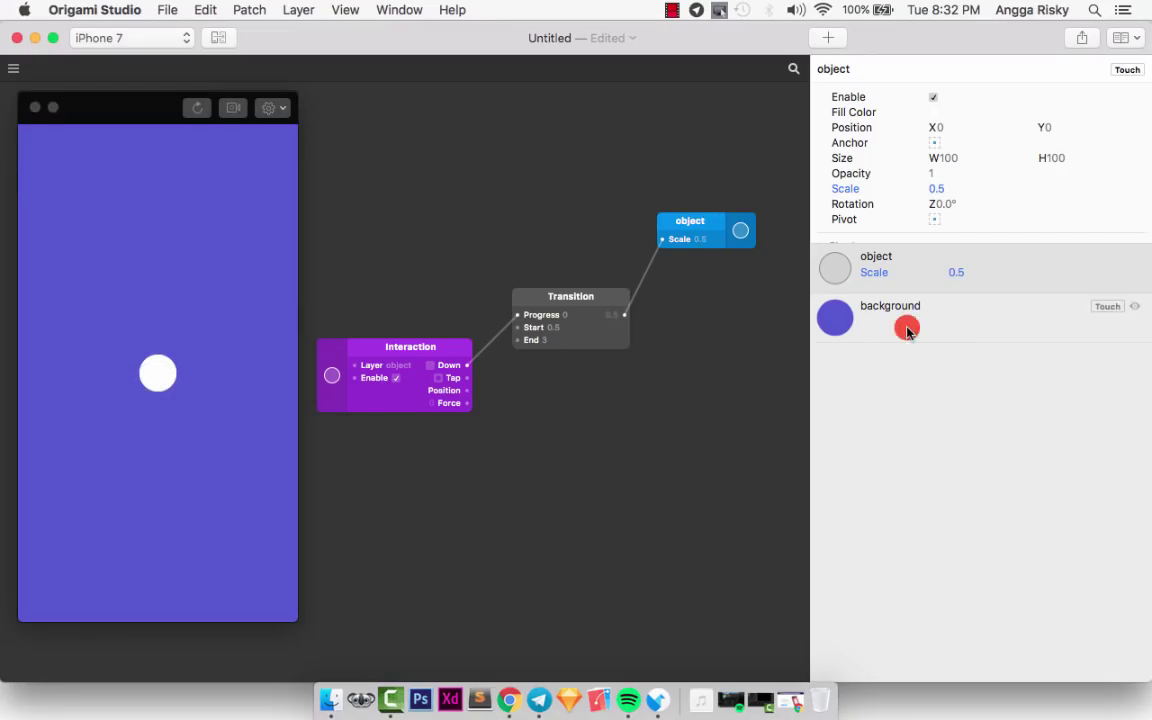
pyautogui.click(988, 312)
pyautogui.click(1003, 262)
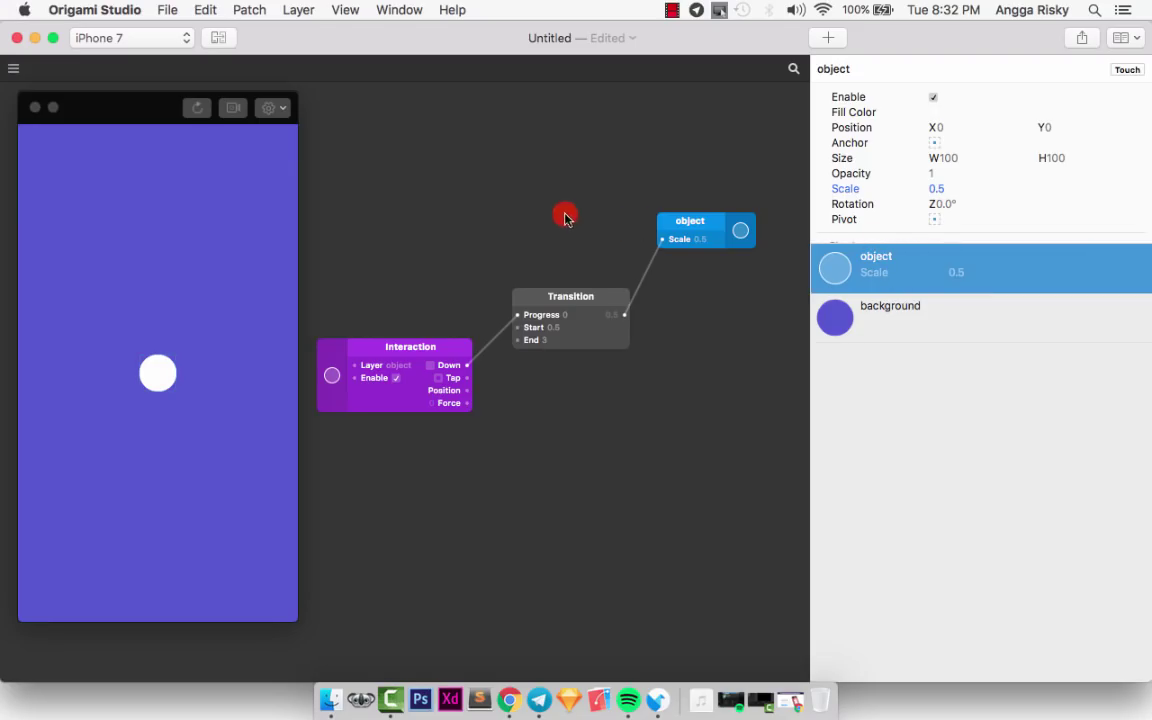
pyautogui.doubleClick(466, 190)
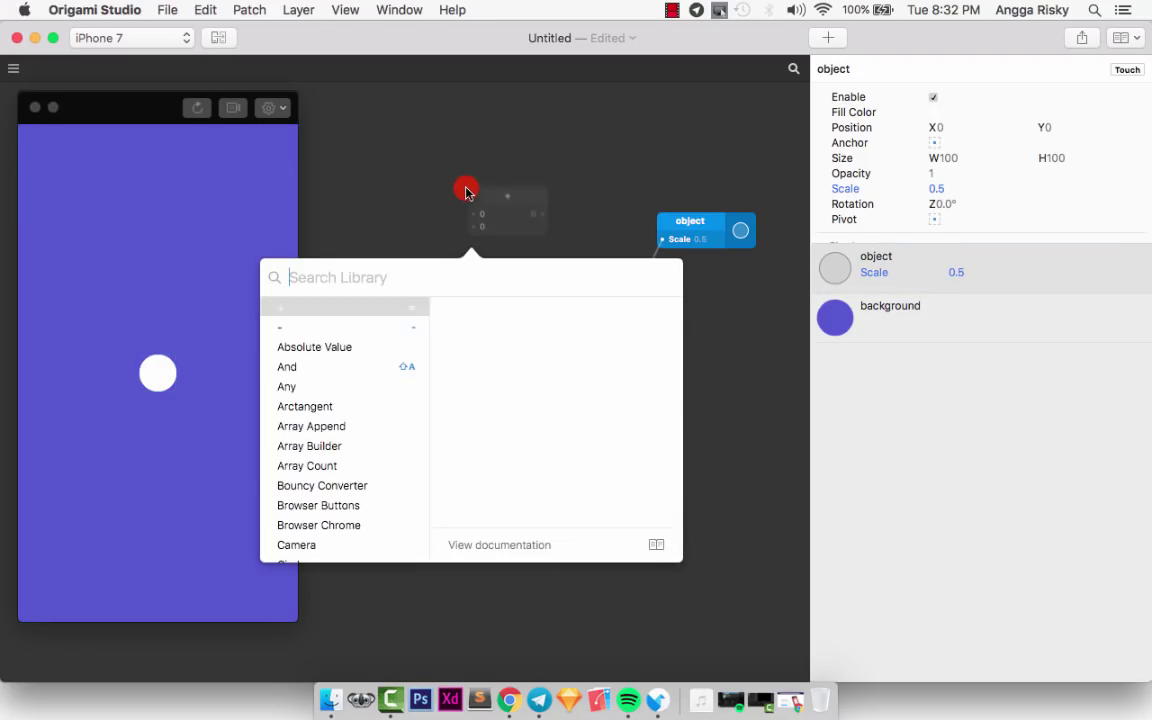
pyautogui.write('anim')
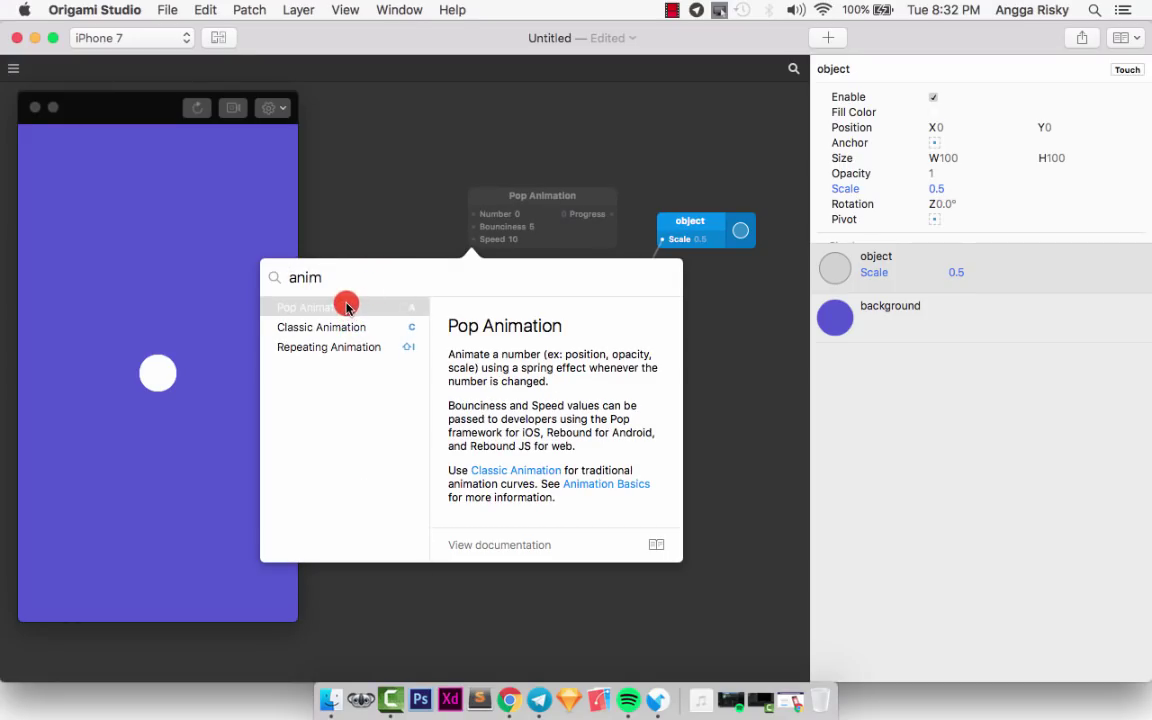
pyautogui.click(348, 306)
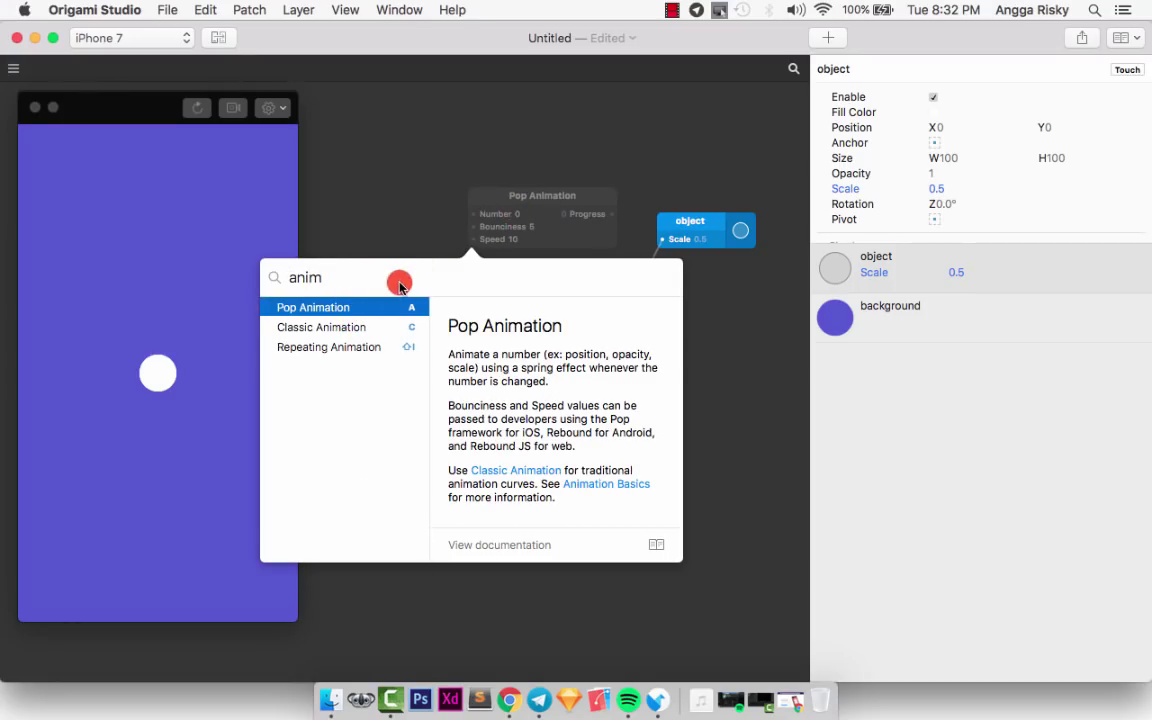
pyautogui.click(375, 309)
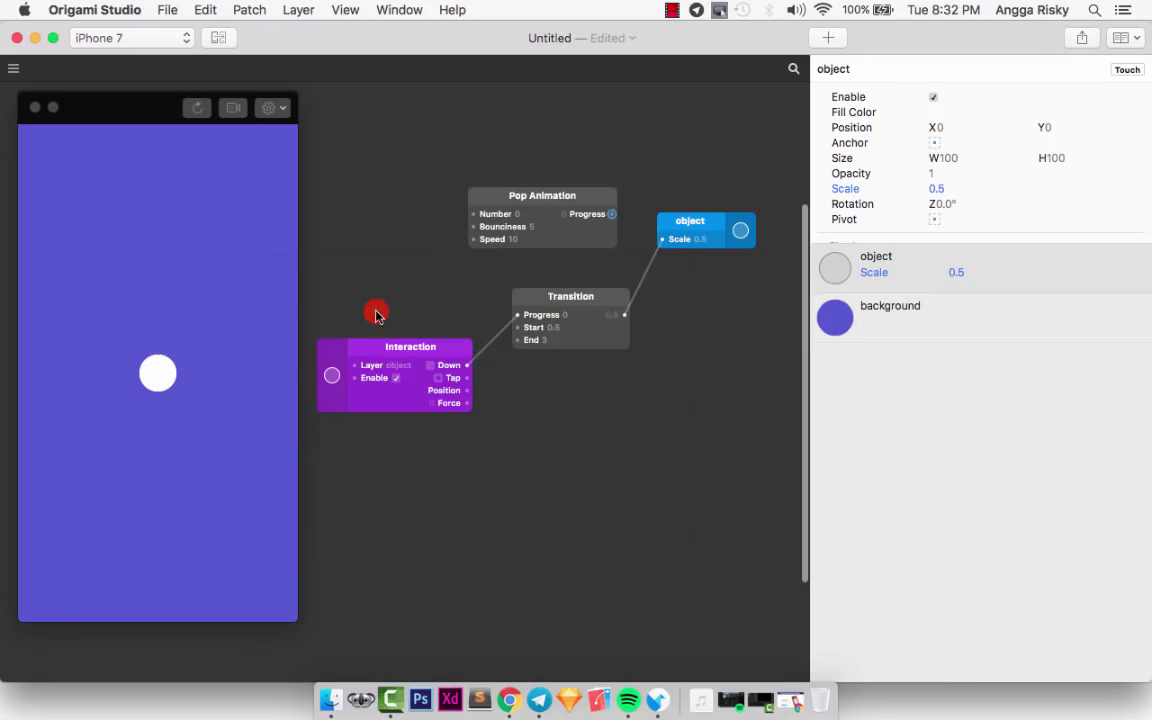
pyautogui.moveTo(558, 202); pyautogui.dragTo(473, 210)
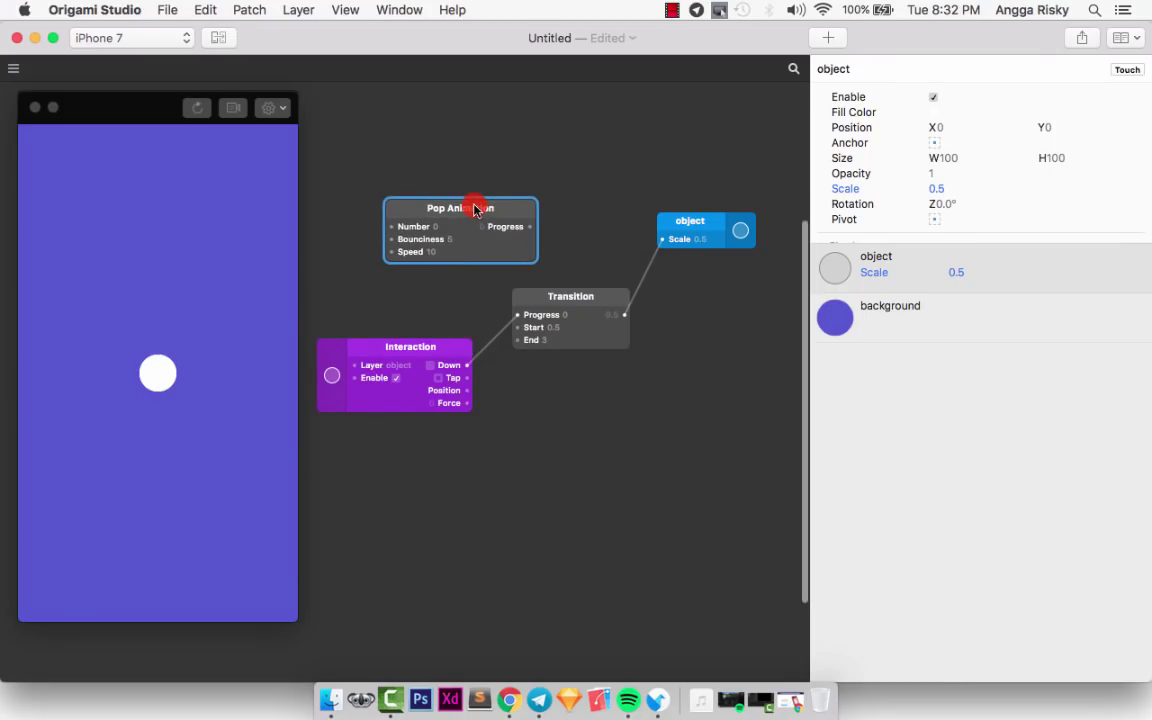
# - Connect the Interaction's Down output to the Pop Animation's Number, and the Pop Animation's Progress output to the Transition's Progress
pyautogui.click(464, 346)
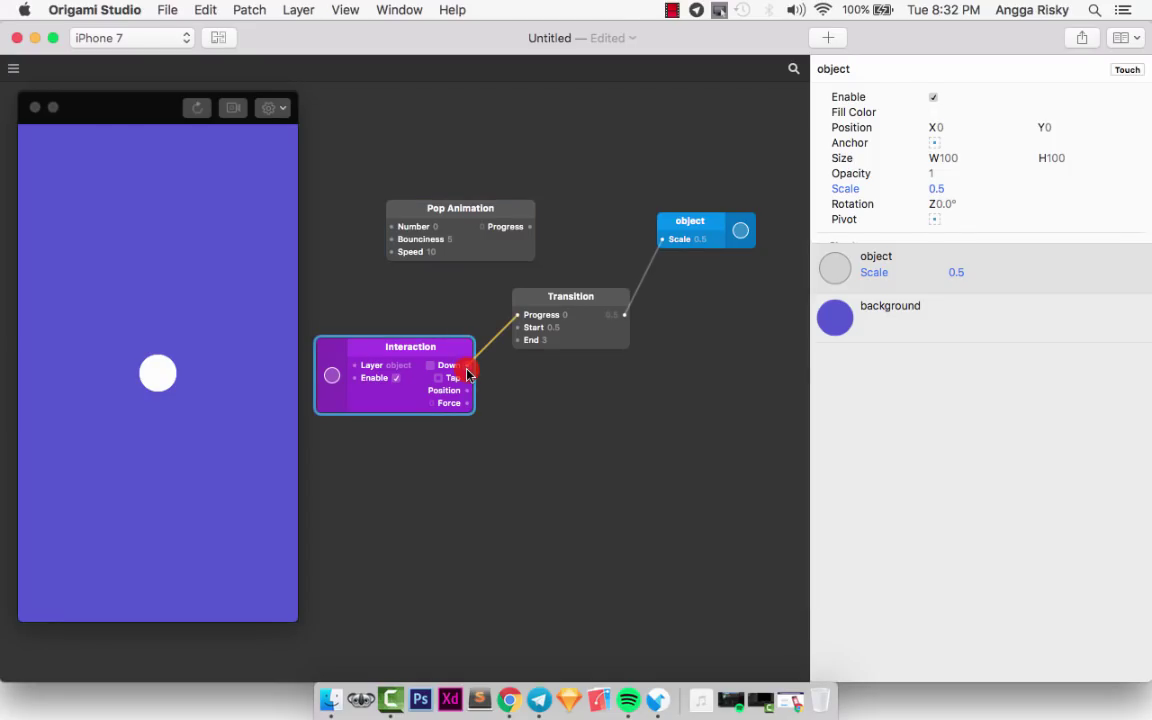
pyautogui.moveTo(467, 366); pyautogui.dragTo(390, 228)
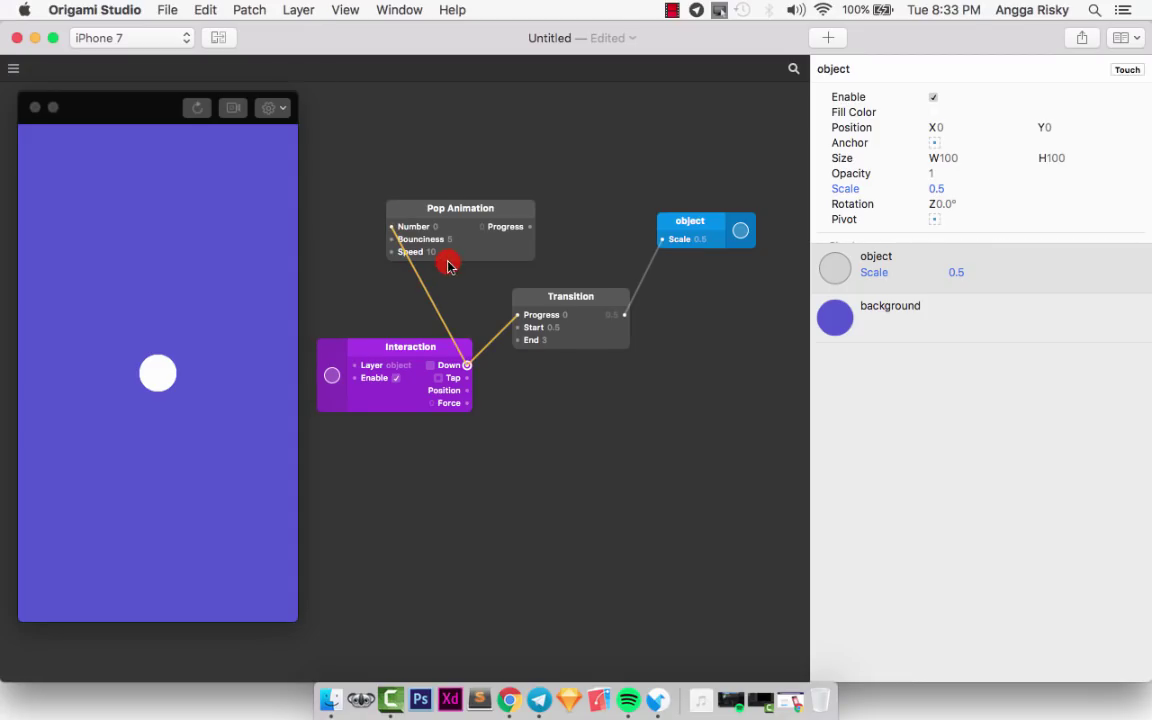
pyautogui.moveTo(530, 227); pyautogui.dragTo(517, 318)
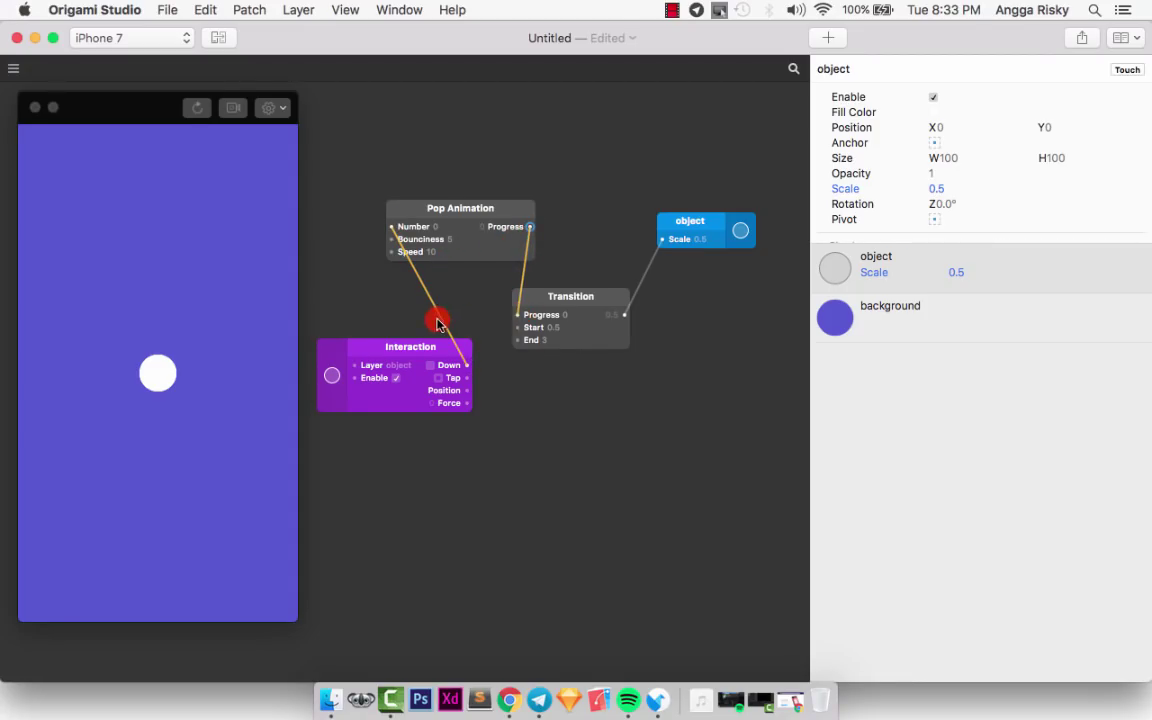
# - Touch the oval repeatedly in the iPhone preview to test its spring-animated scaling
pyautogui.click(157, 371)
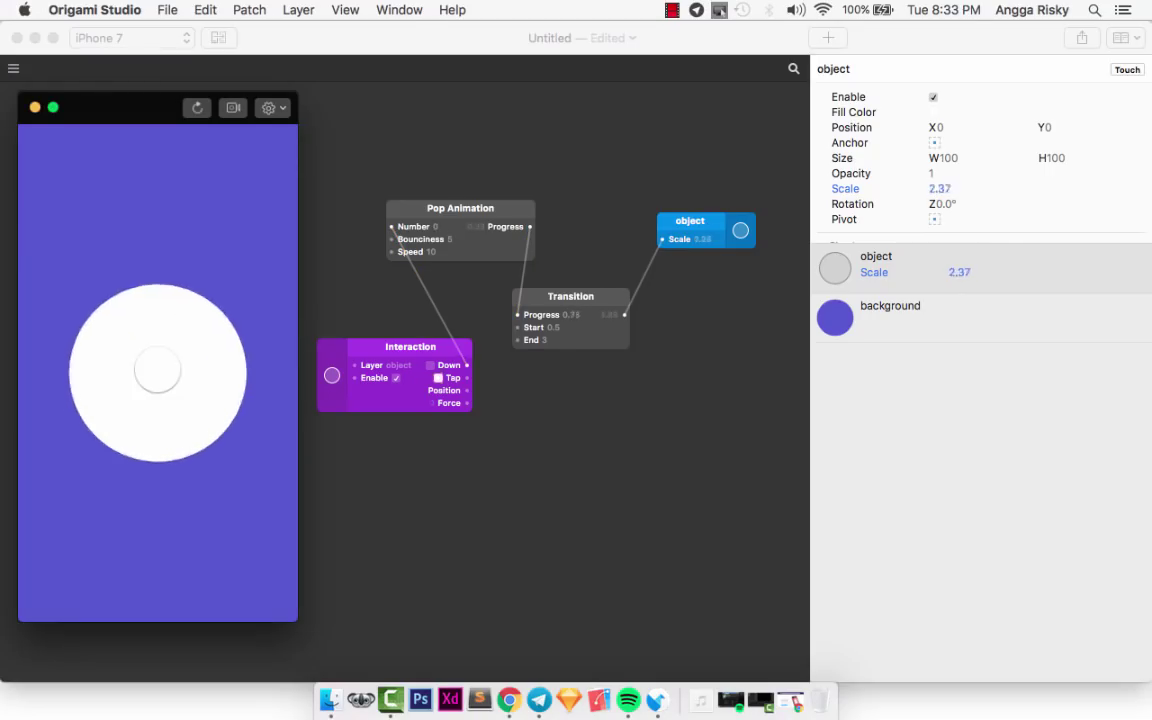
pyautogui.click(157, 371)
pyautogui.click(157, 371)
pyautogui.click(157, 371)
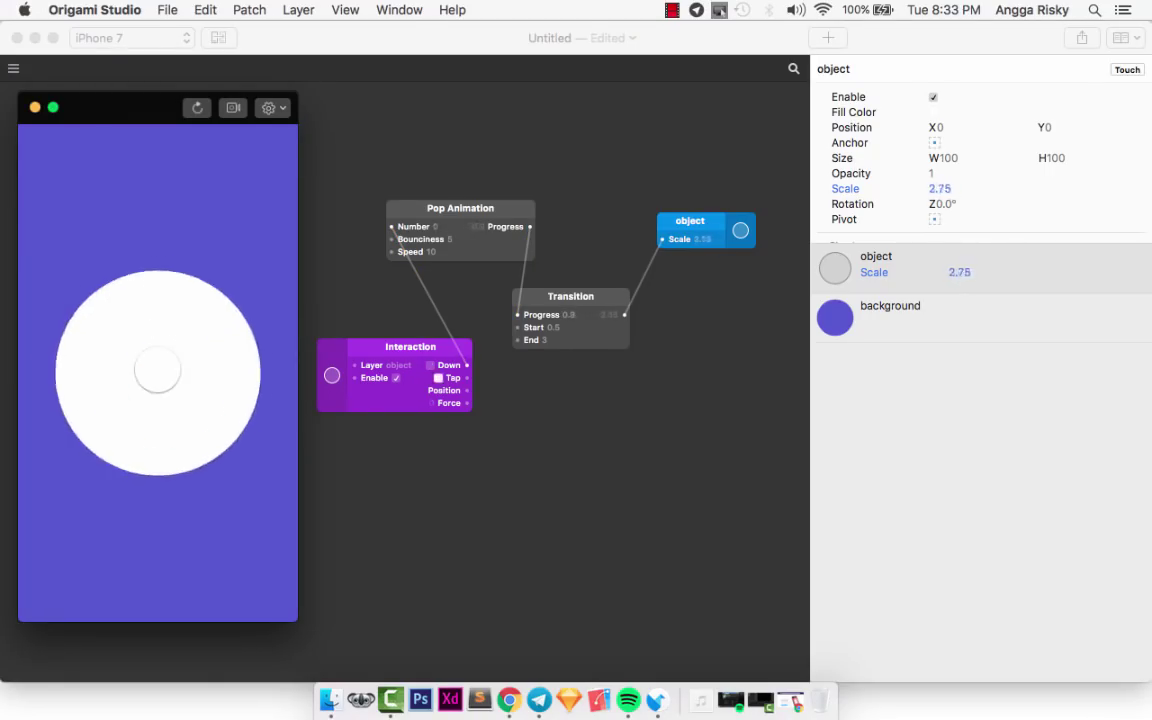
pyautogui.click(157, 371)
pyautogui.click(157, 371)
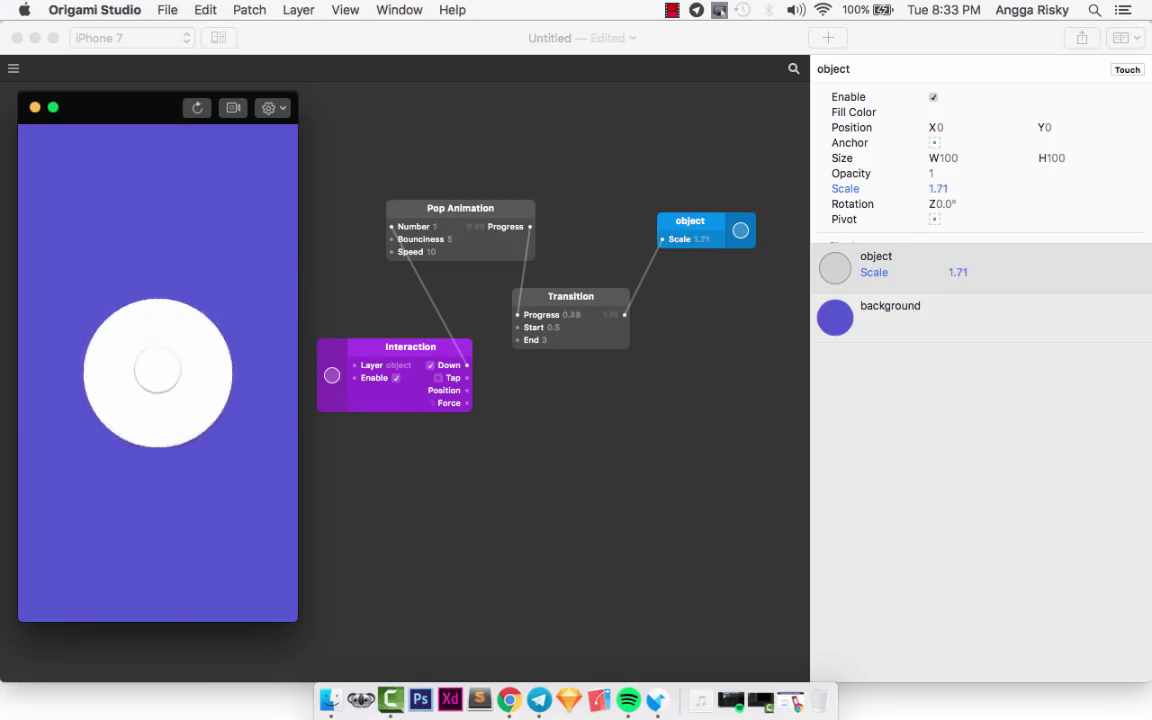
pyautogui.click(157, 370)
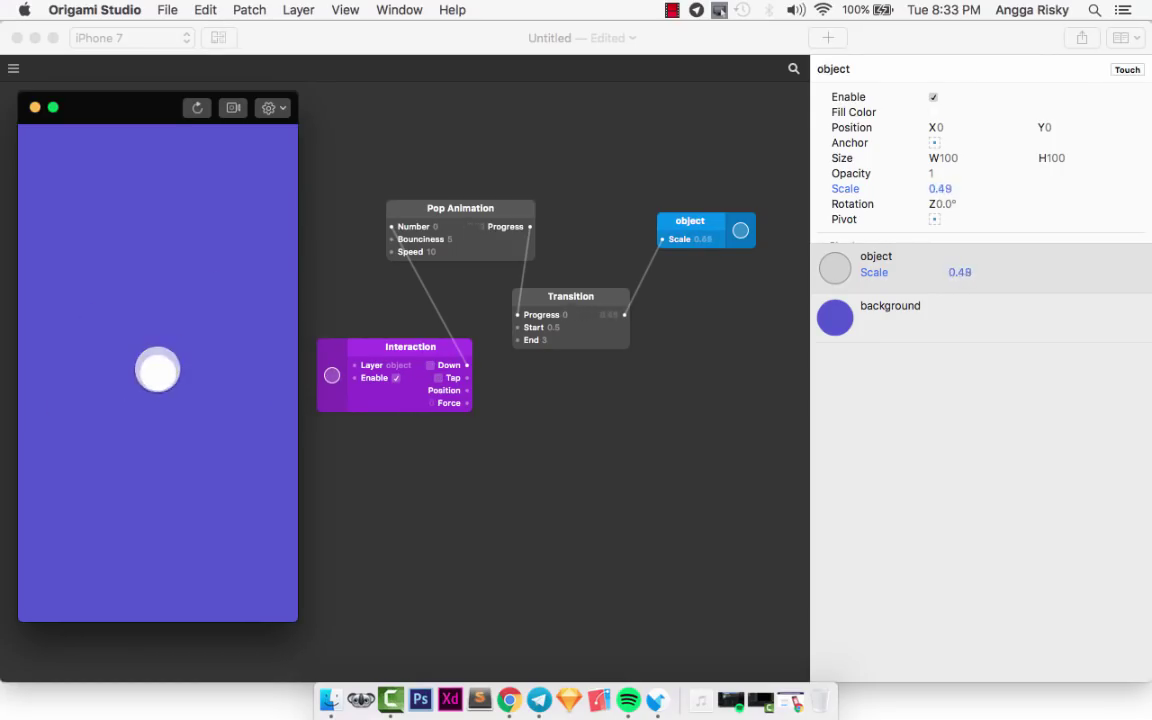
# - Set the Pop Animation's Speed to 1 and test the slower scaling on the oval in the preview
pyautogui.click(431, 251)
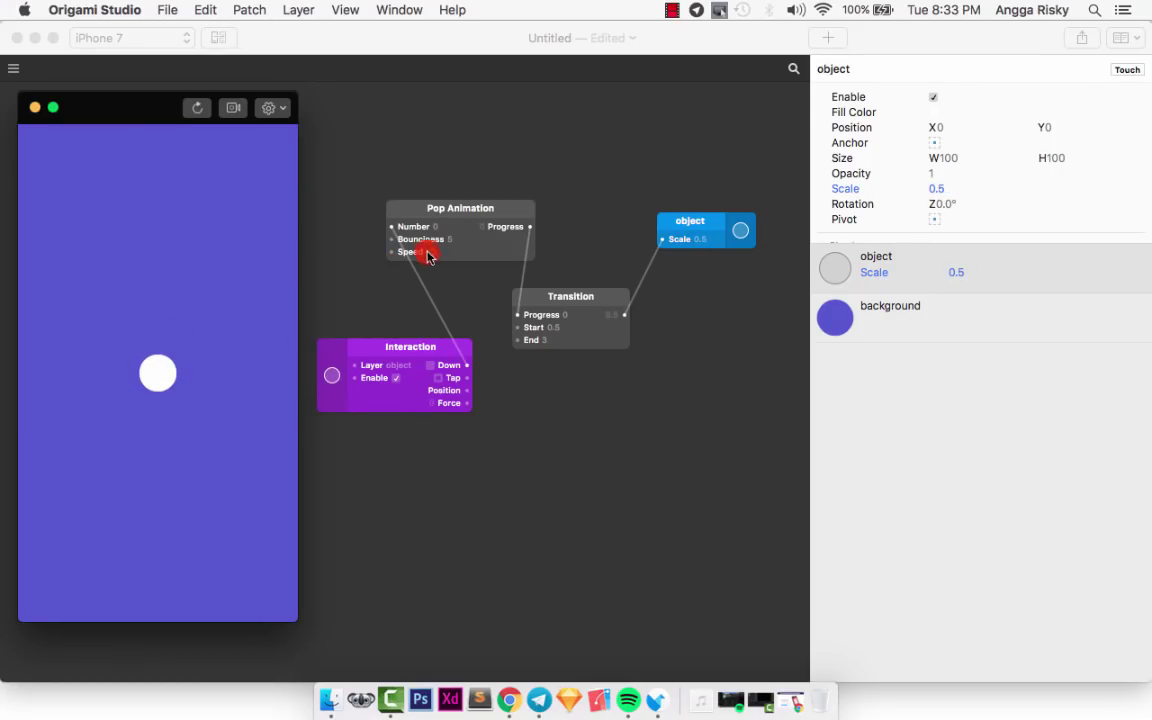
pyautogui.doubleClick(431, 251)
pyautogui.write('1')
pyautogui.press('Return')
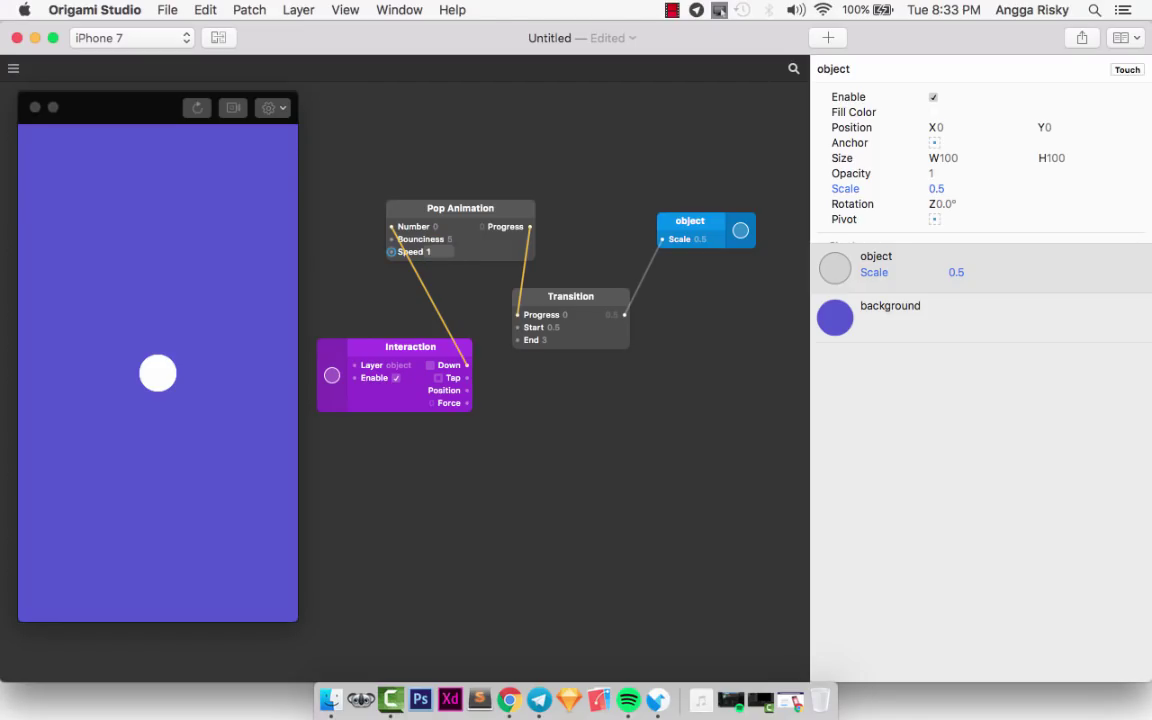
pyautogui.click(157, 373)
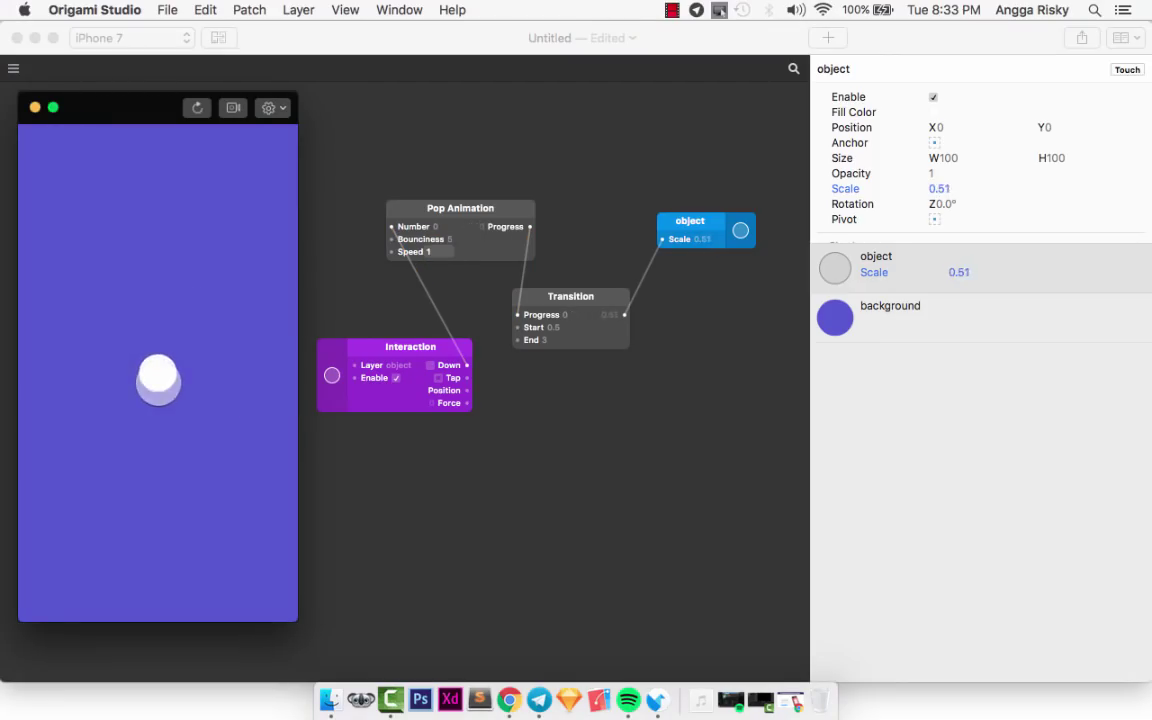
pyautogui.click(157, 373)
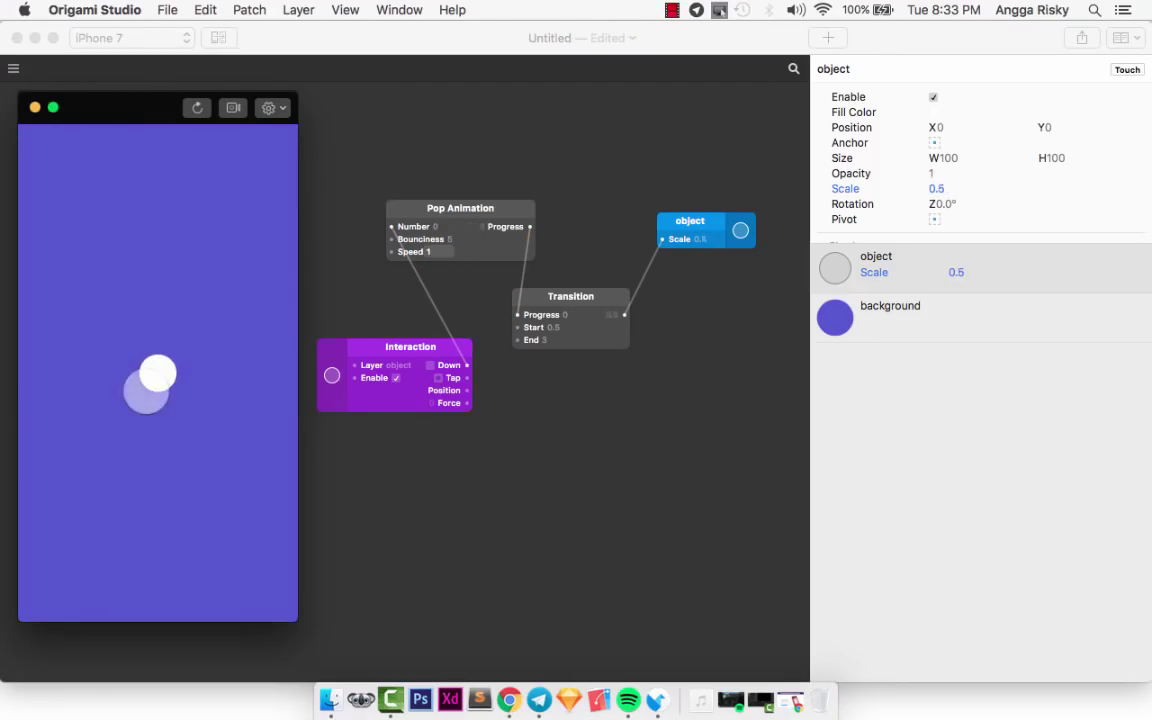
pyautogui.click(157, 373)
pyautogui.click(157, 373)
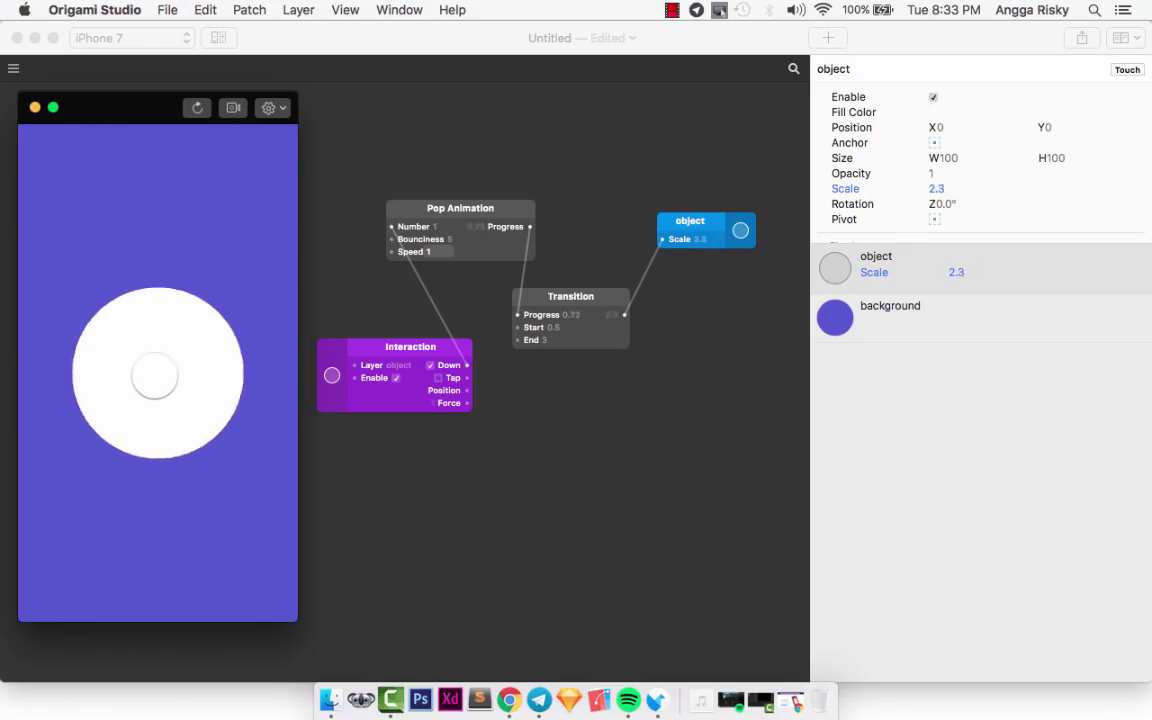
# - Try a Bounciness of 40 on the Pop Animation and test the oval's bounce in the preview
pyautogui.click(446, 240)
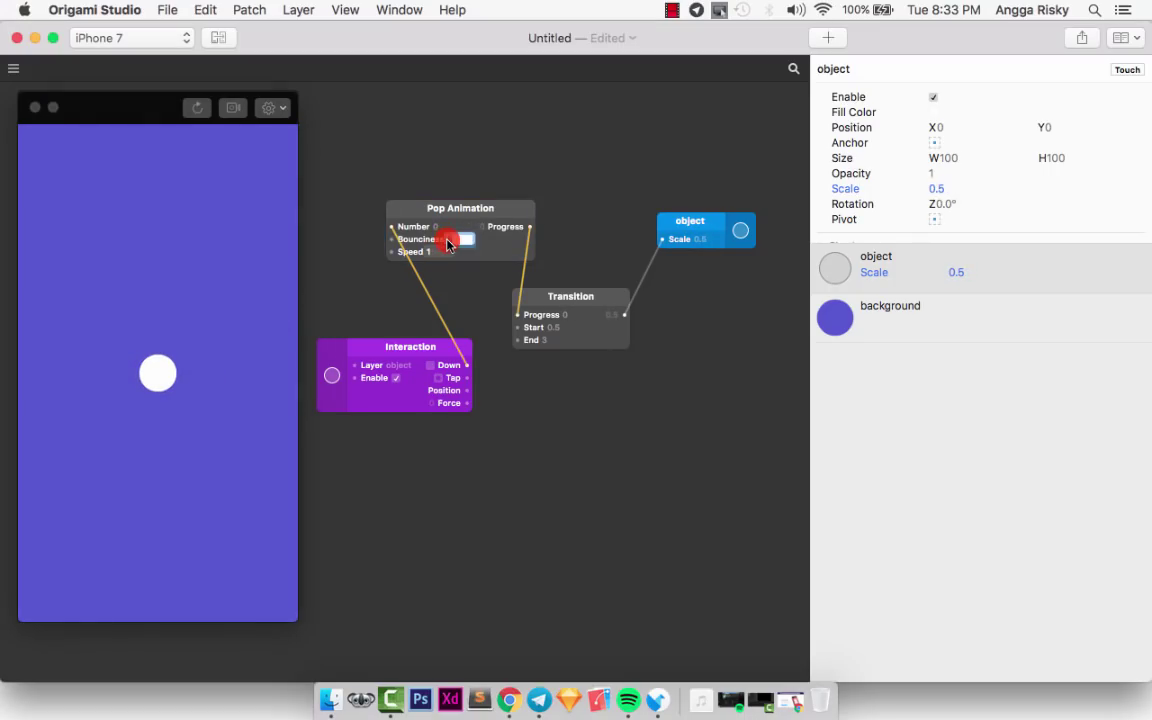
pyautogui.write('40')
pyautogui.press('Return')
pyautogui.click(155, 375)
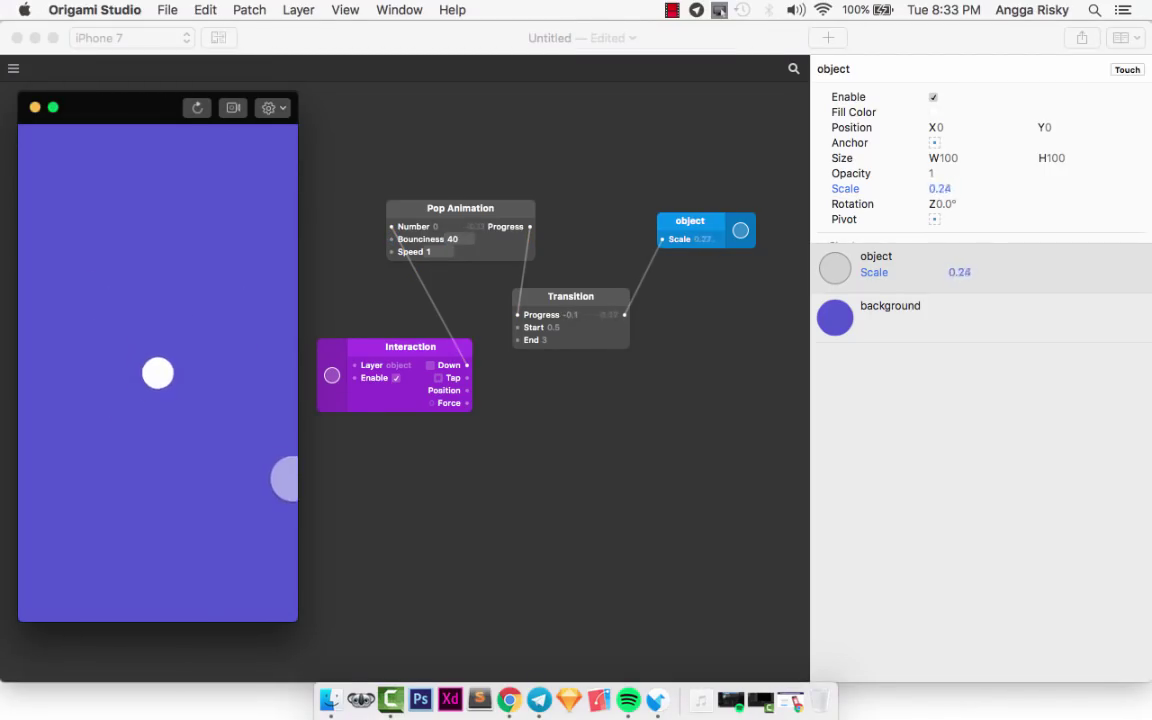
# - Set the Pop Animation's Bounciness to 3 and test the oval's touch animation again in the preview
pyautogui.click(461, 241)
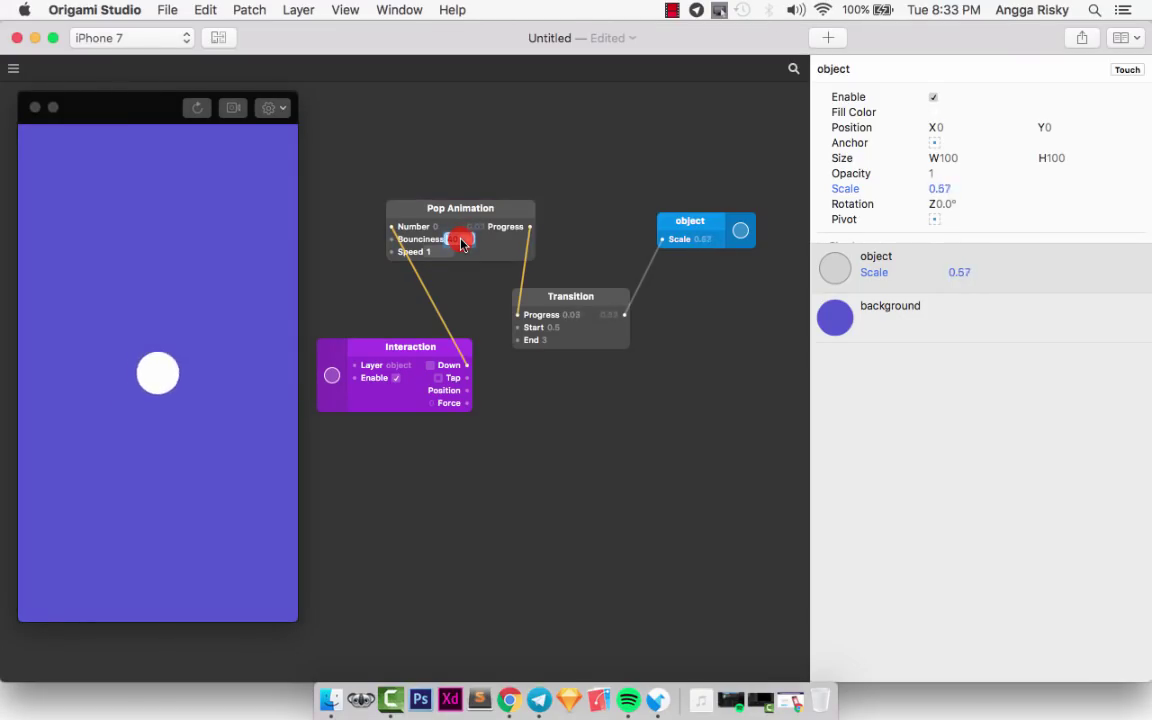
pyautogui.write('3')
pyautogui.press('Return')
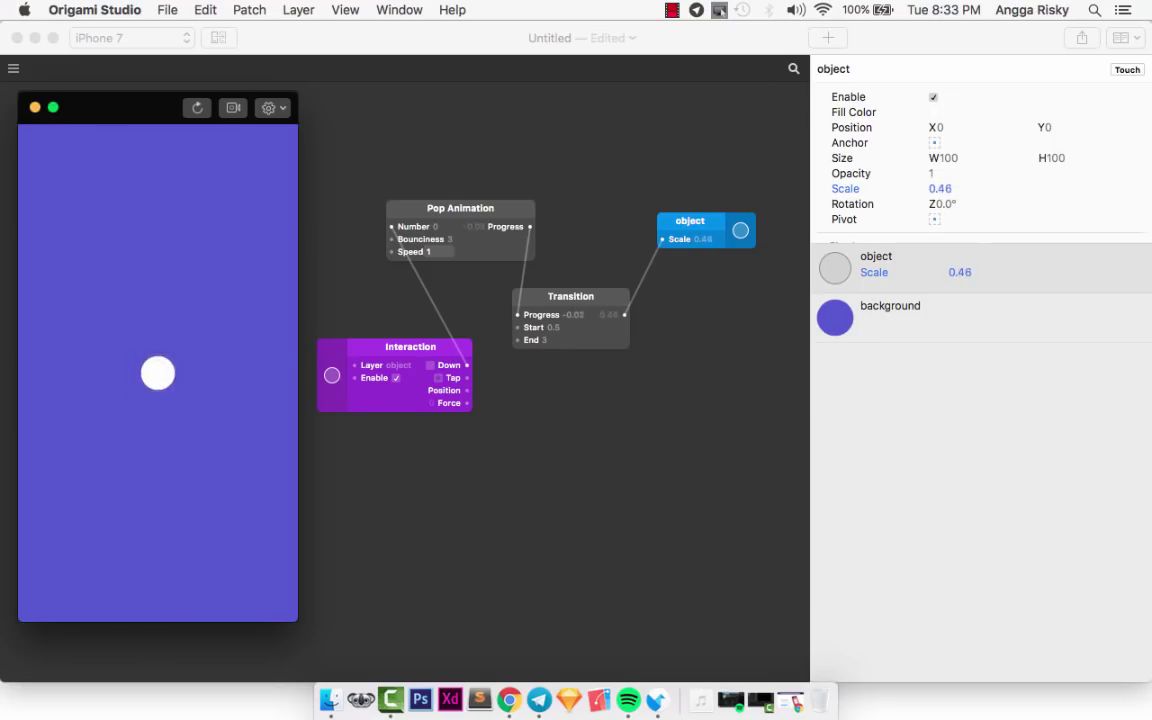
pyautogui.click(155, 376)
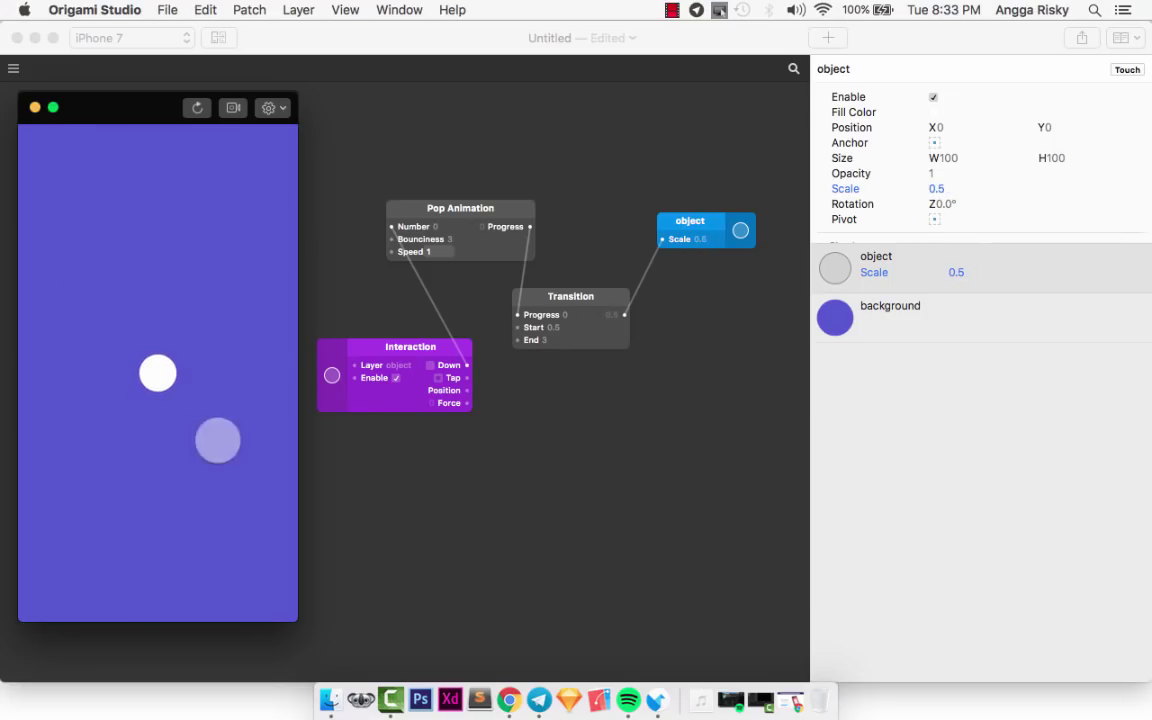
pyautogui.click(595, 304)
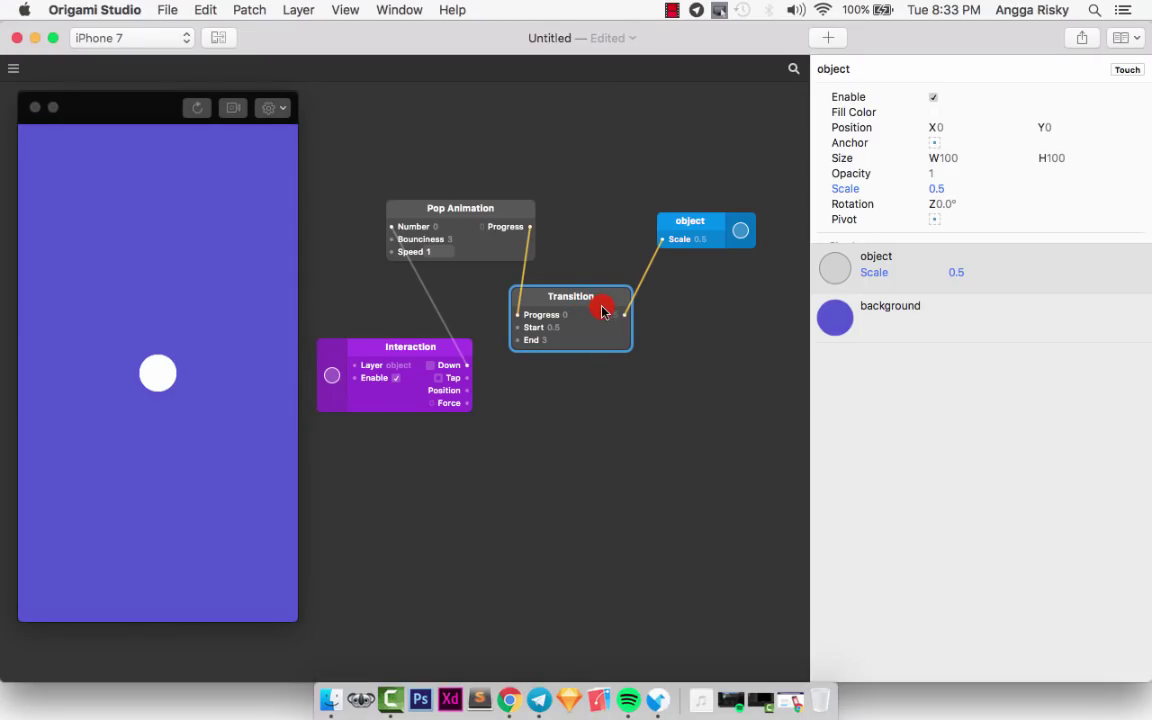